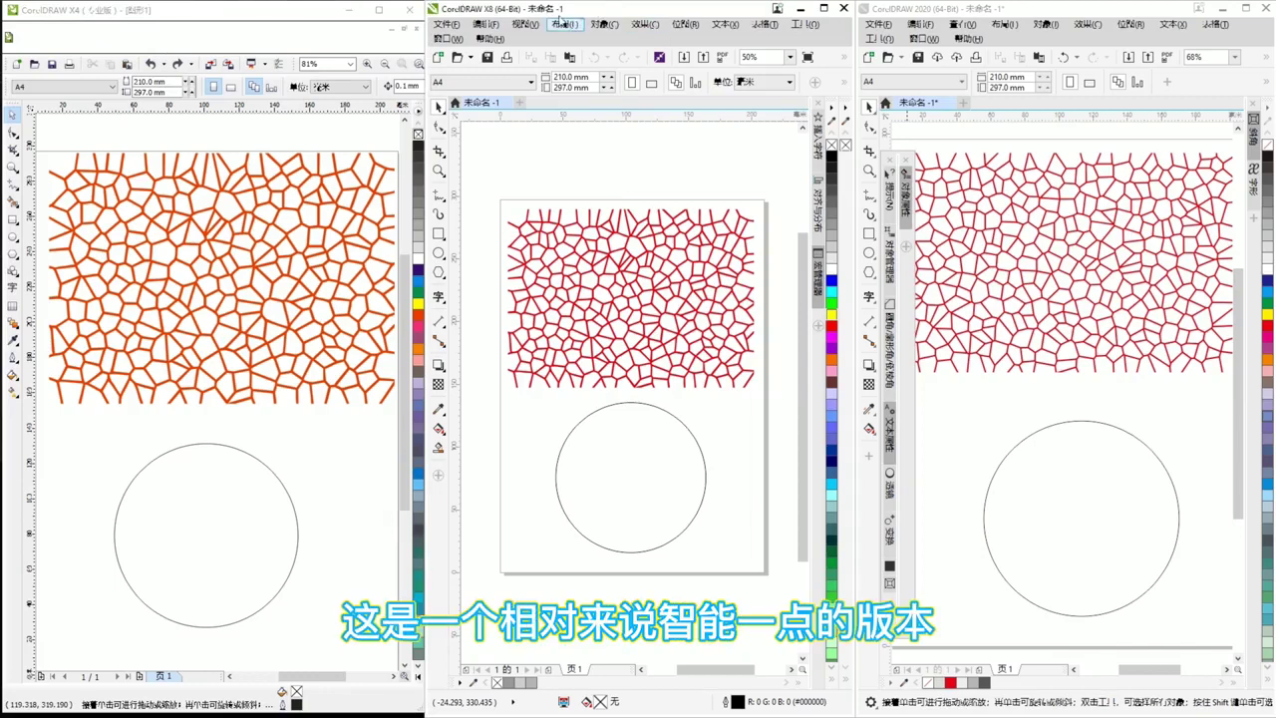
Compare how the page view pans in CorelDRAW X4 and in CorelDRAW X8.
click(1025, 14)
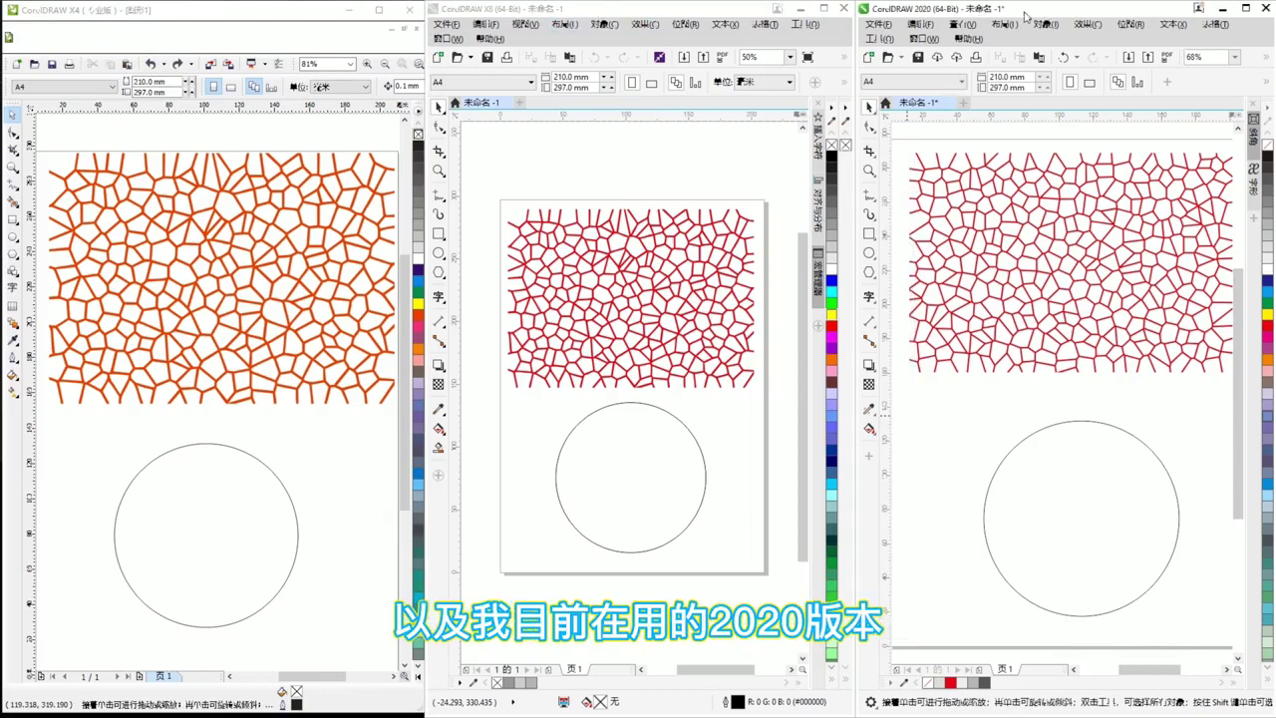
click(380, 243)
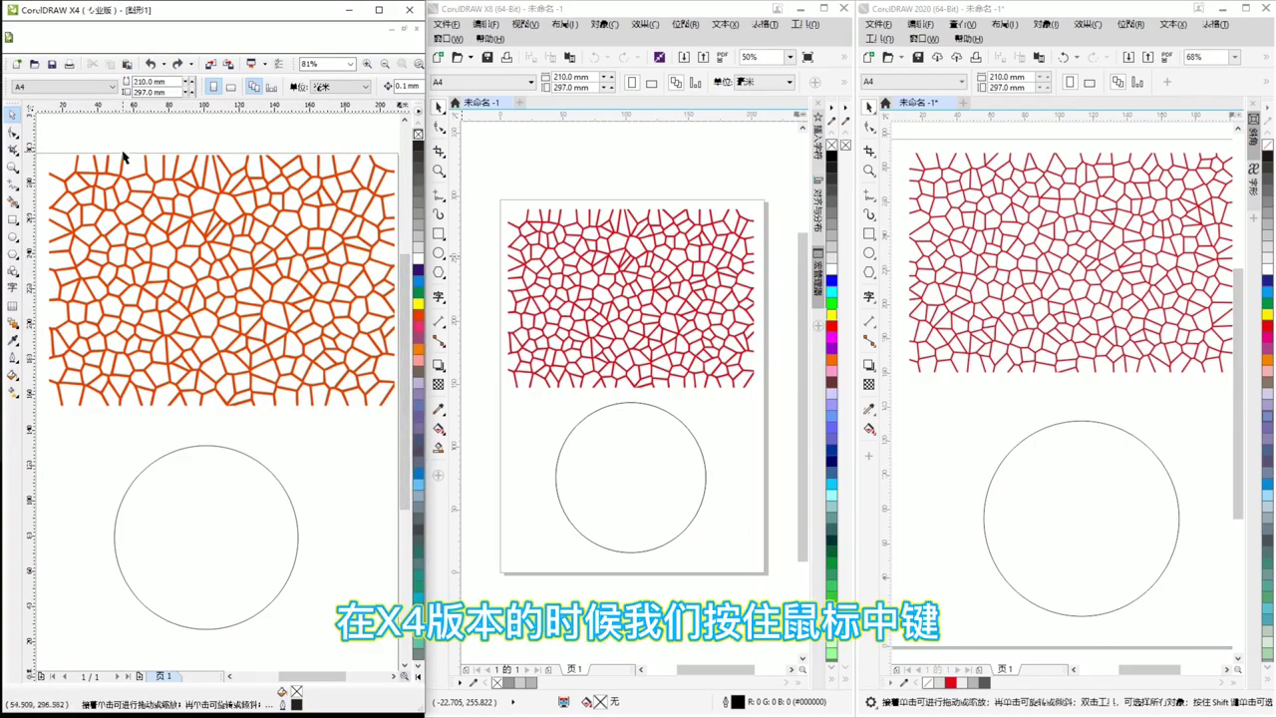
middle_click(206, 429)
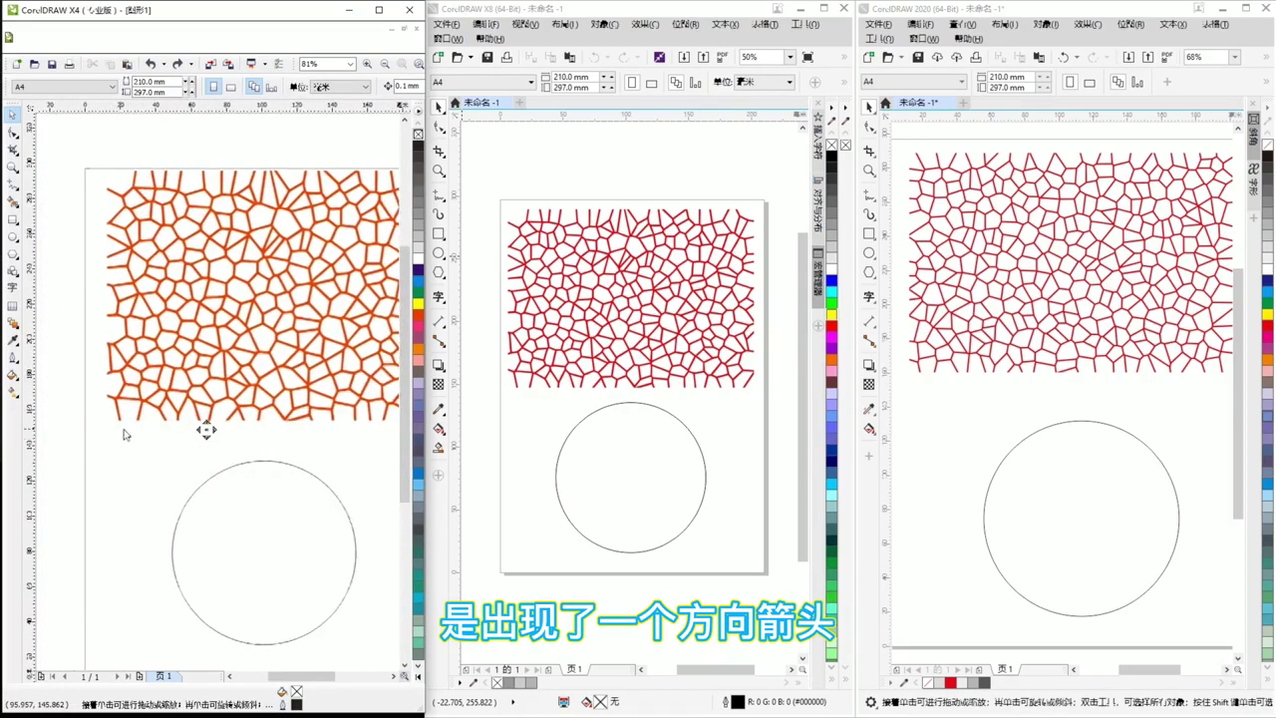
middle_click(194, 434)
click(579, 354)
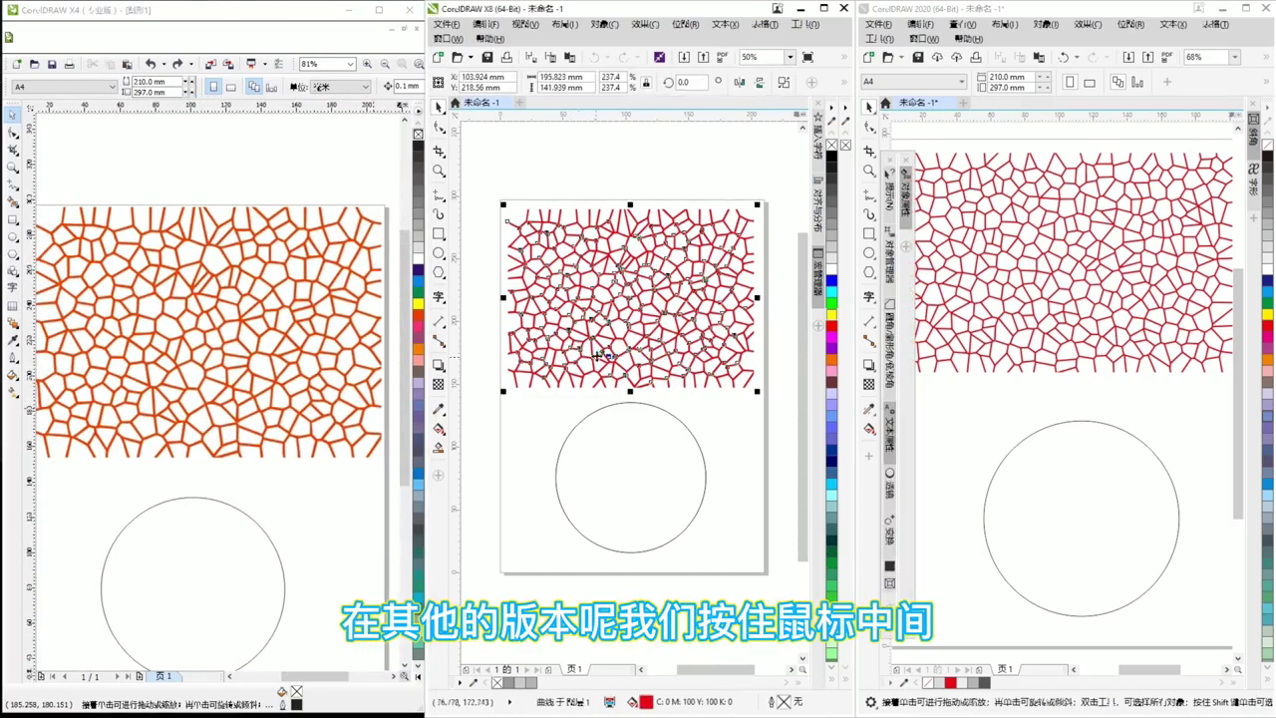
drag(650, 430, 644, 485)
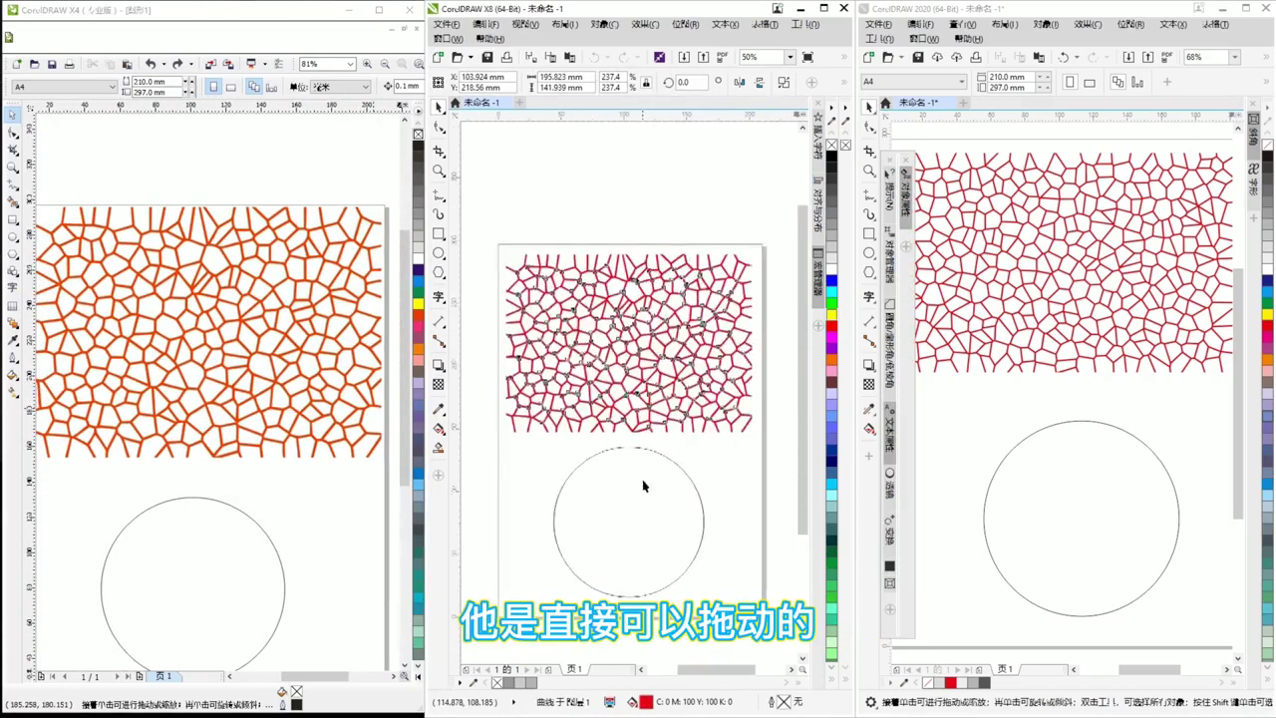
drag(728, 347, 731, 310)
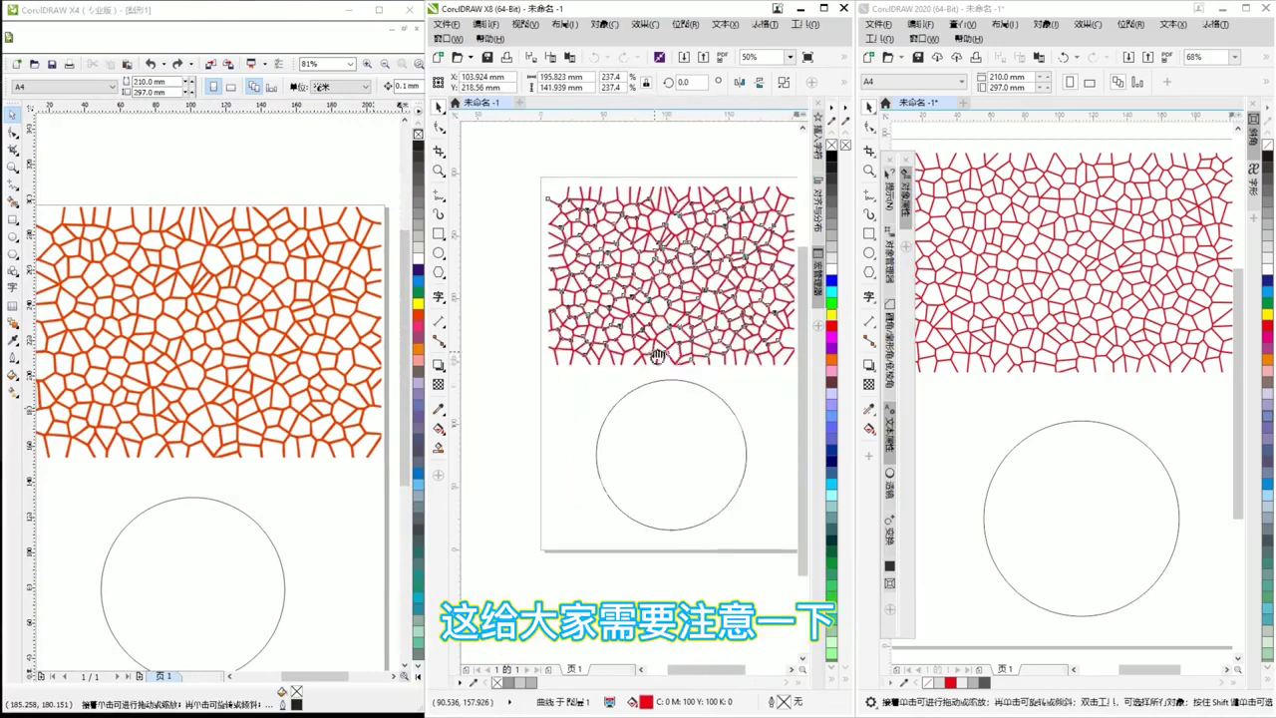
click(540, 472)
In CorelDRAW X4, place the orange mesh pattern inside the circle below it with the PowerClip (图框精确剪裁) effect.
middle_click(174, 444)
drag(404, 302, 403, 364)
click(216, 225)
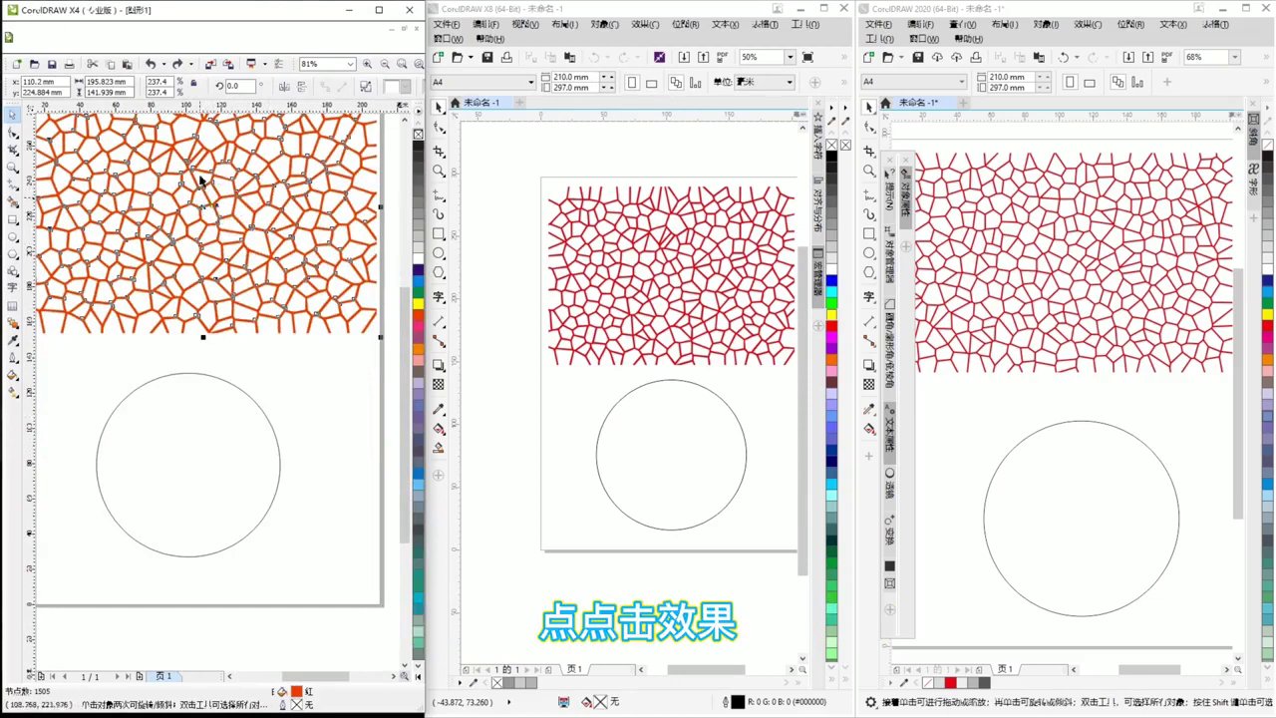
click(235, 29)
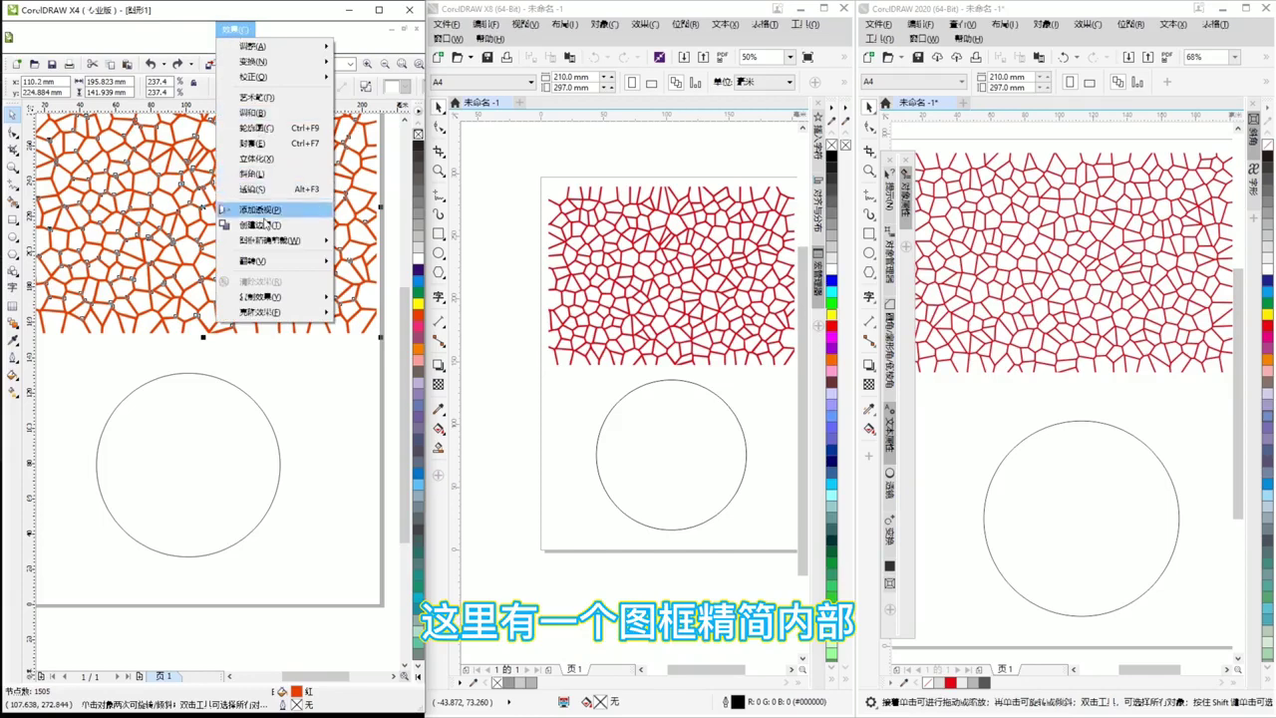
mouse_move(268, 247)
click(388, 242)
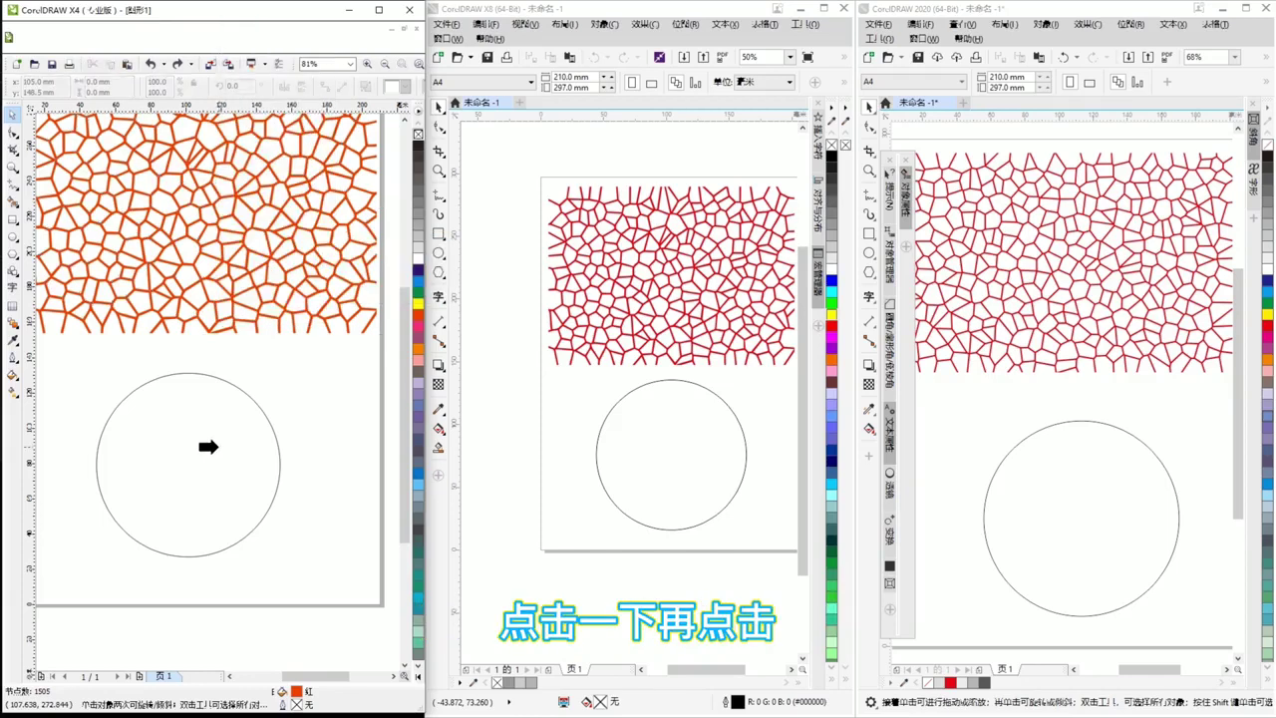
click(213, 447)
In CorelDRAW X8, place the red mesh pattern inside the circle with PowerClip.
drag(687, 351, 649, 343)
click(652, 376)
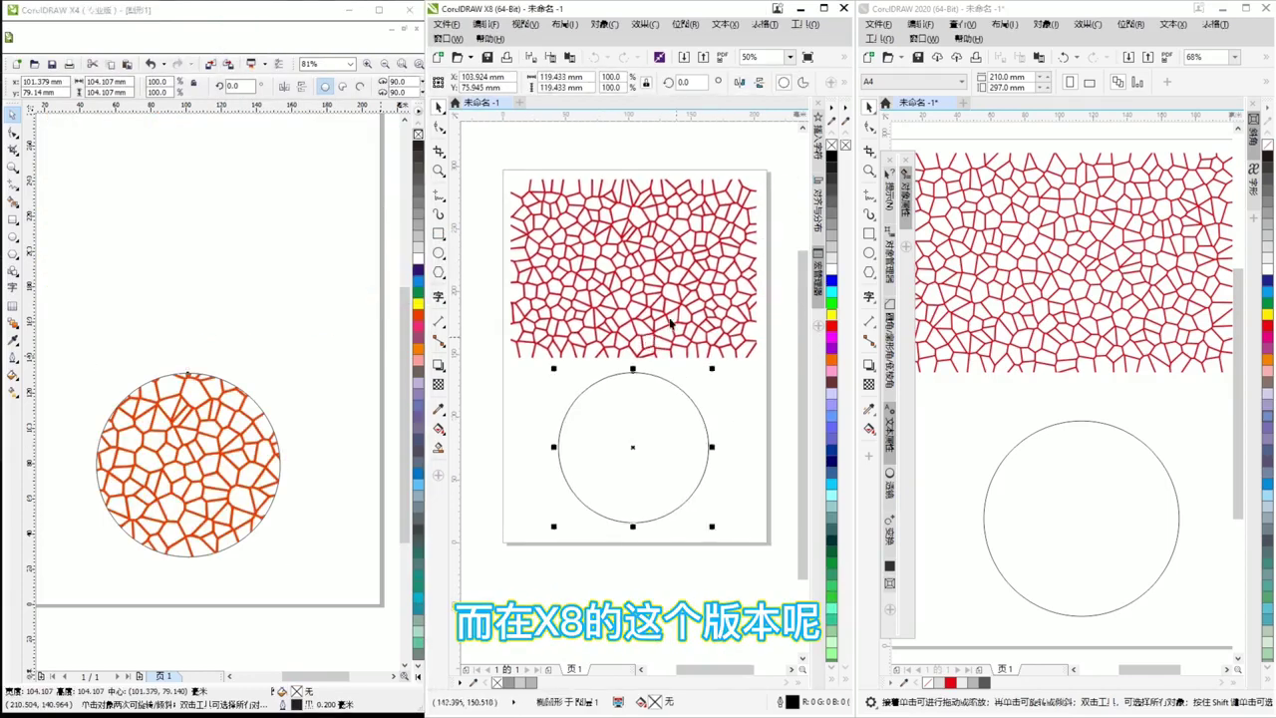
click(653, 286)
right_click(635, 273)
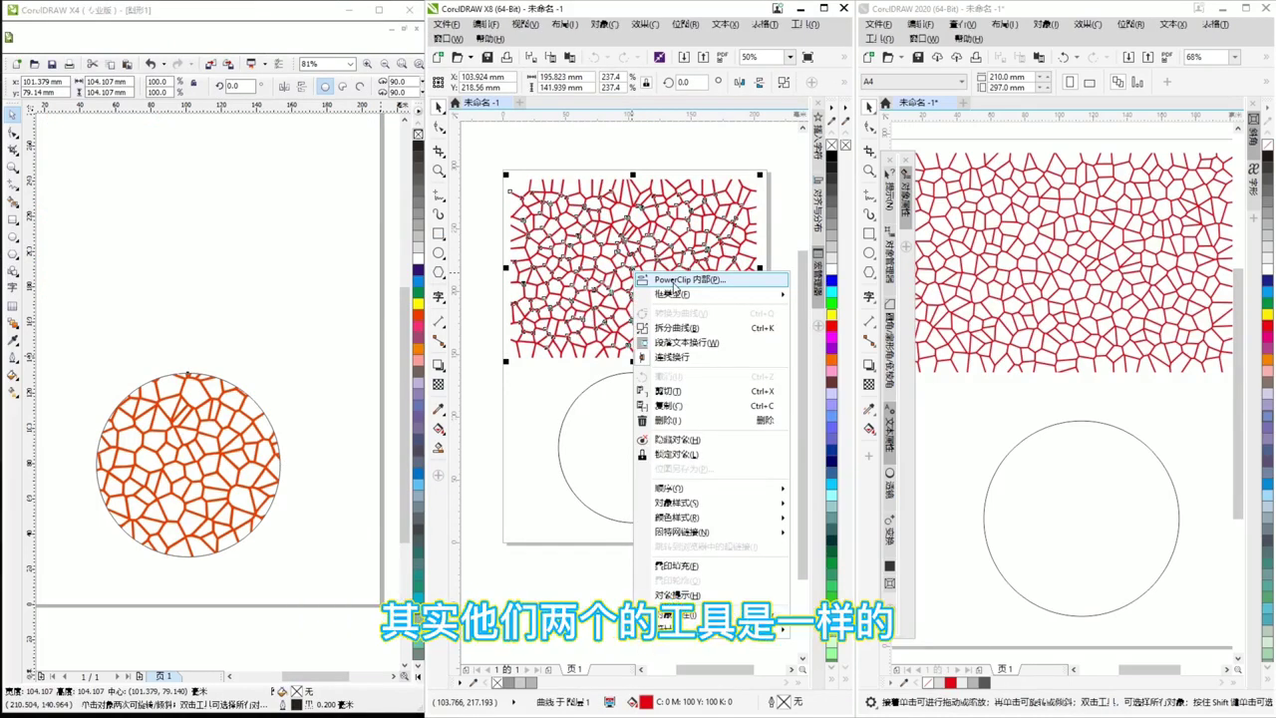
click(672, 283)
click(658, 399)
In CorelDRAW 2020, place the red mesh pattern inside the circle with PowerClip.
click(1005, 286)
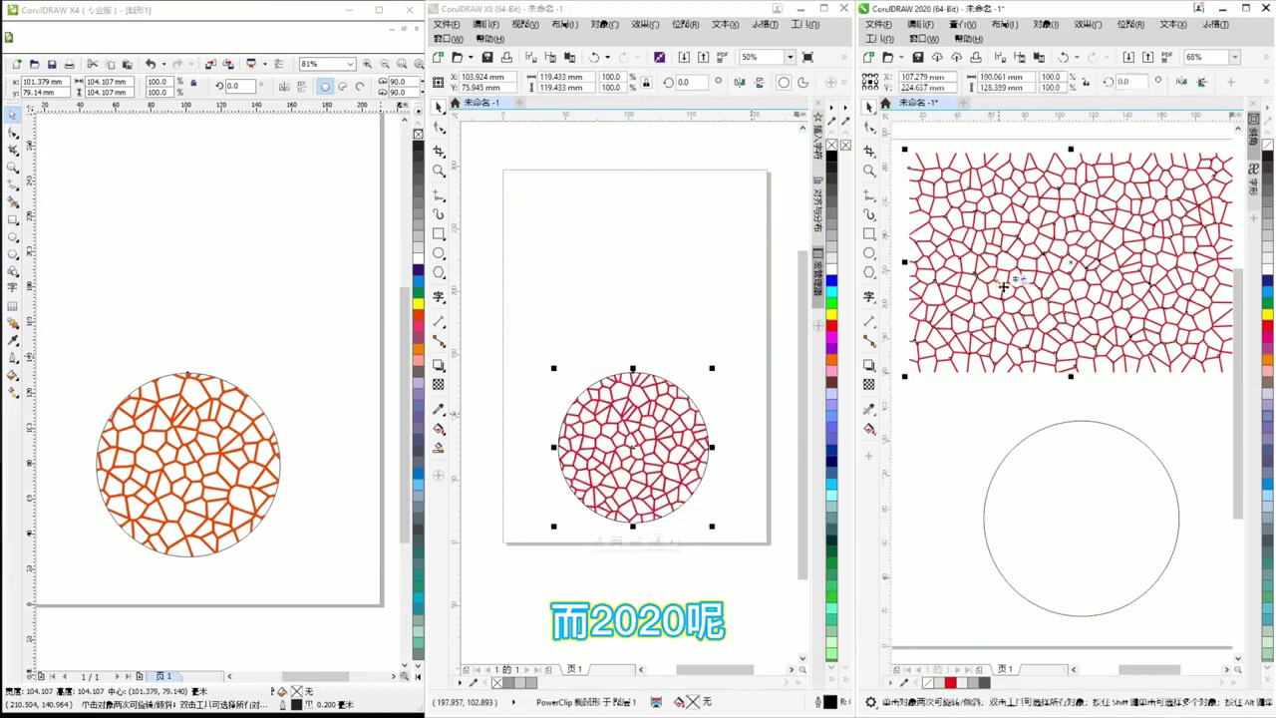
right_click(1064, 256)
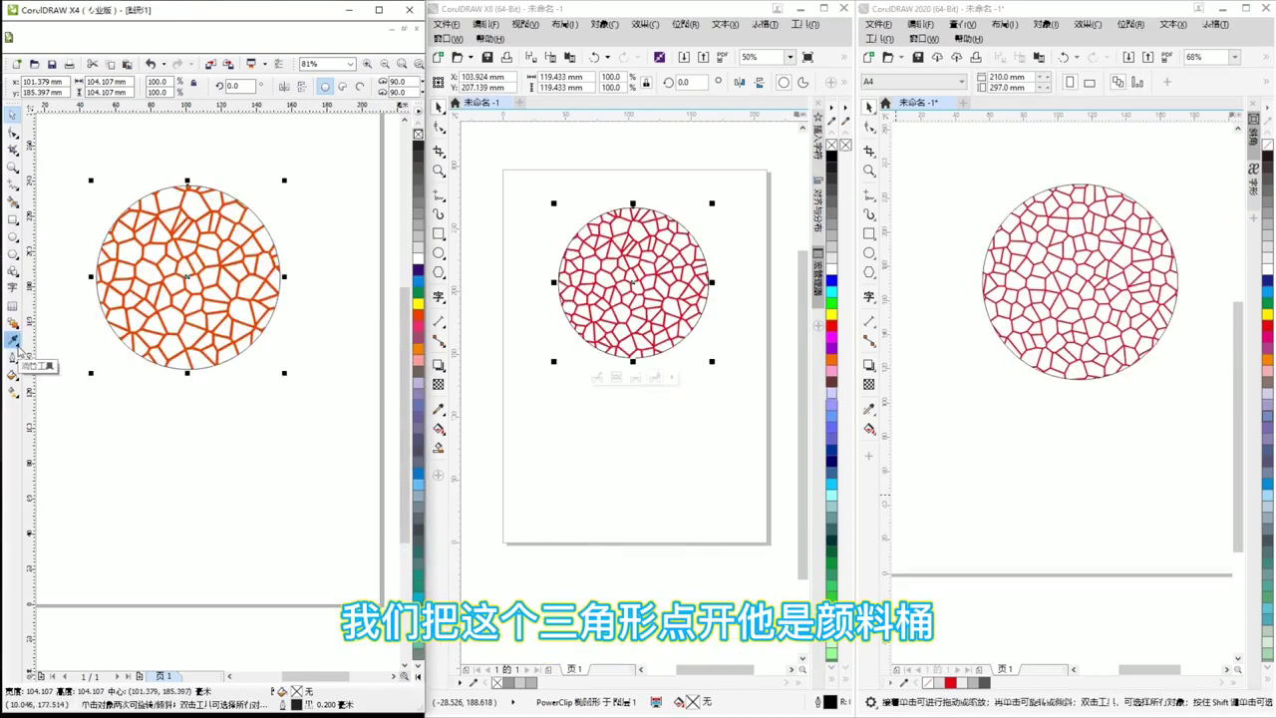
Compare the tools grouped with the eyedropper in CorelDRAW X4 and in CorelDRAW X8.
click(16, 346)
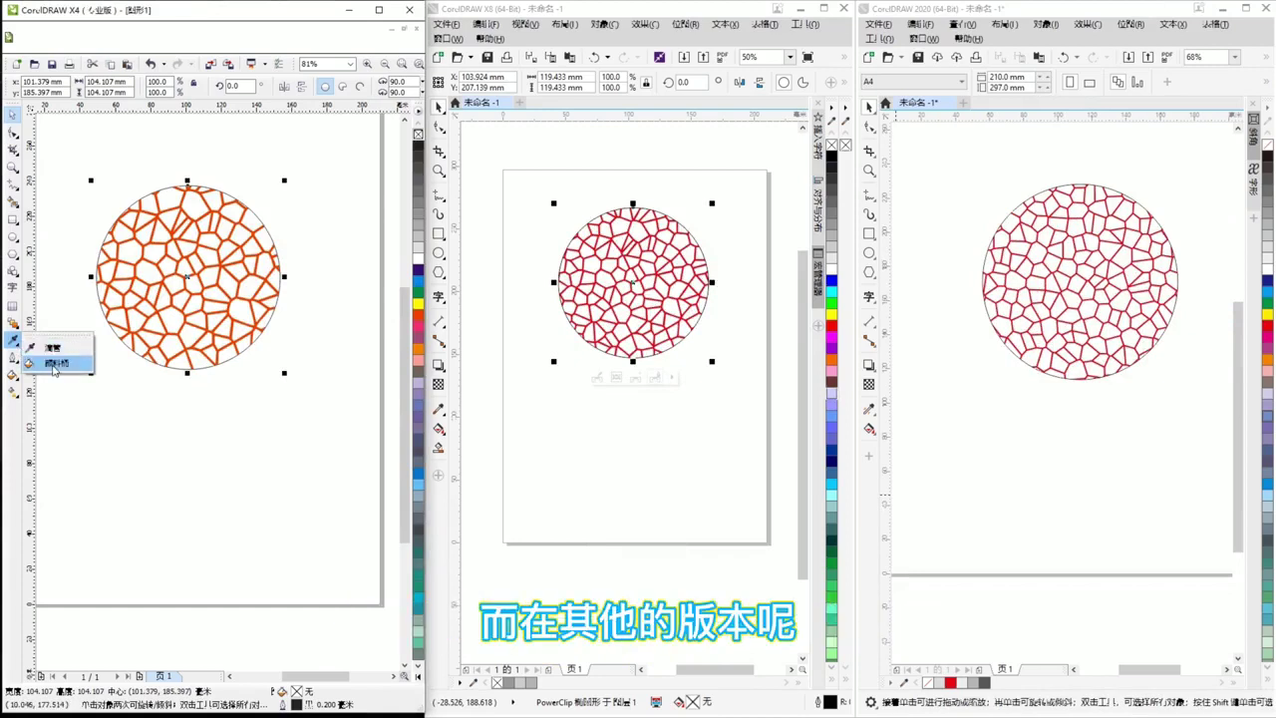
click(445, 414)
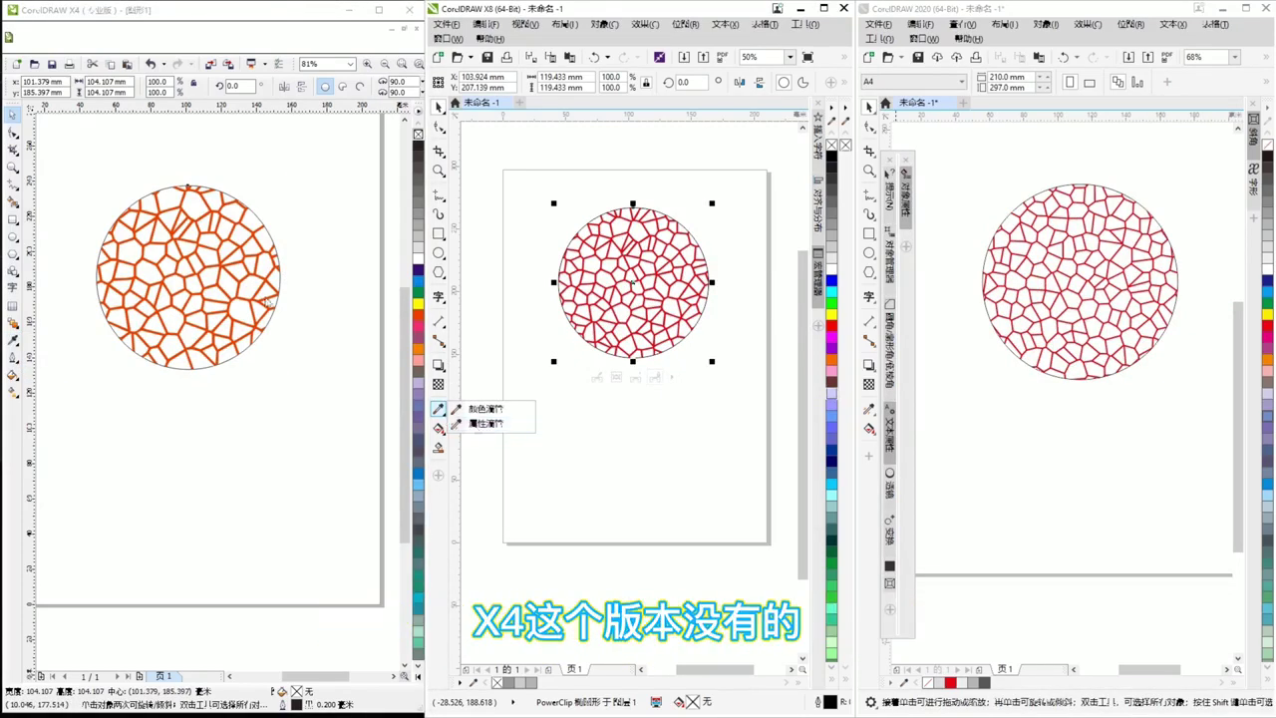
click(482, 248)
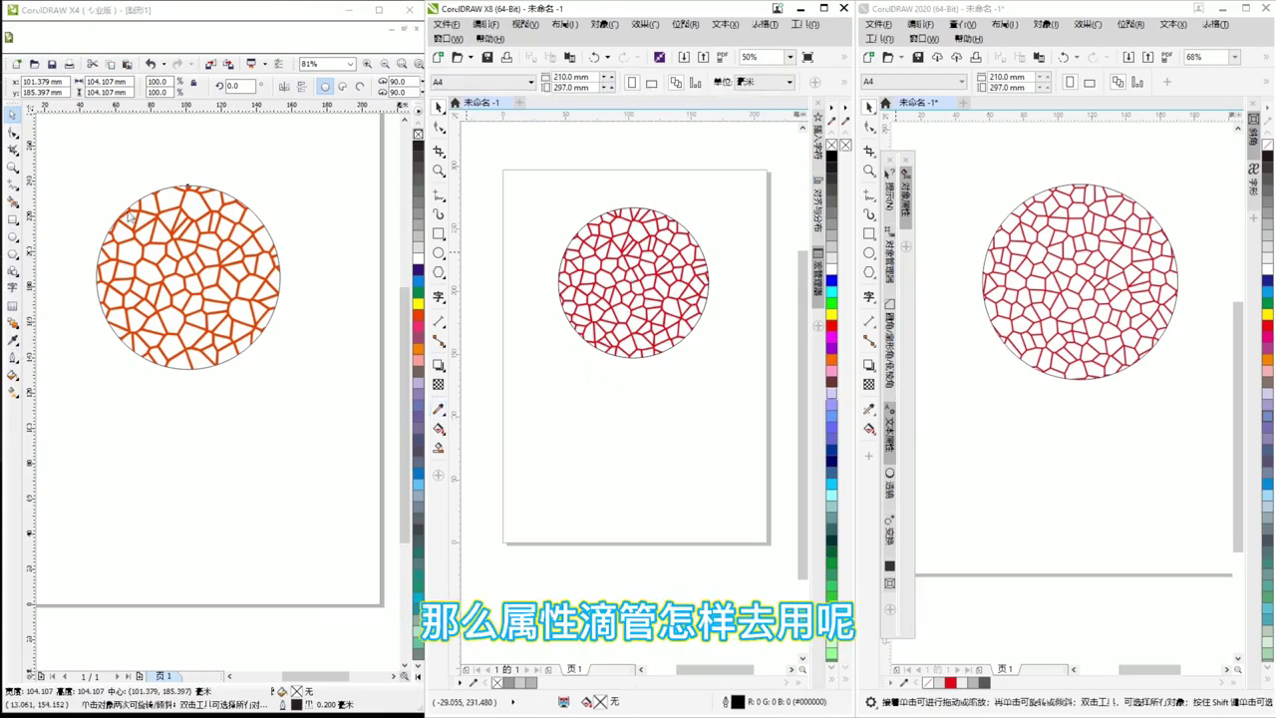
In CorelDRAW X8, draw a rectangle about 75 by 52 mm below the patterned circle and fill it light grey (#CCCCCC).
click(438, 234)
drag(529, 395, 630, 468)
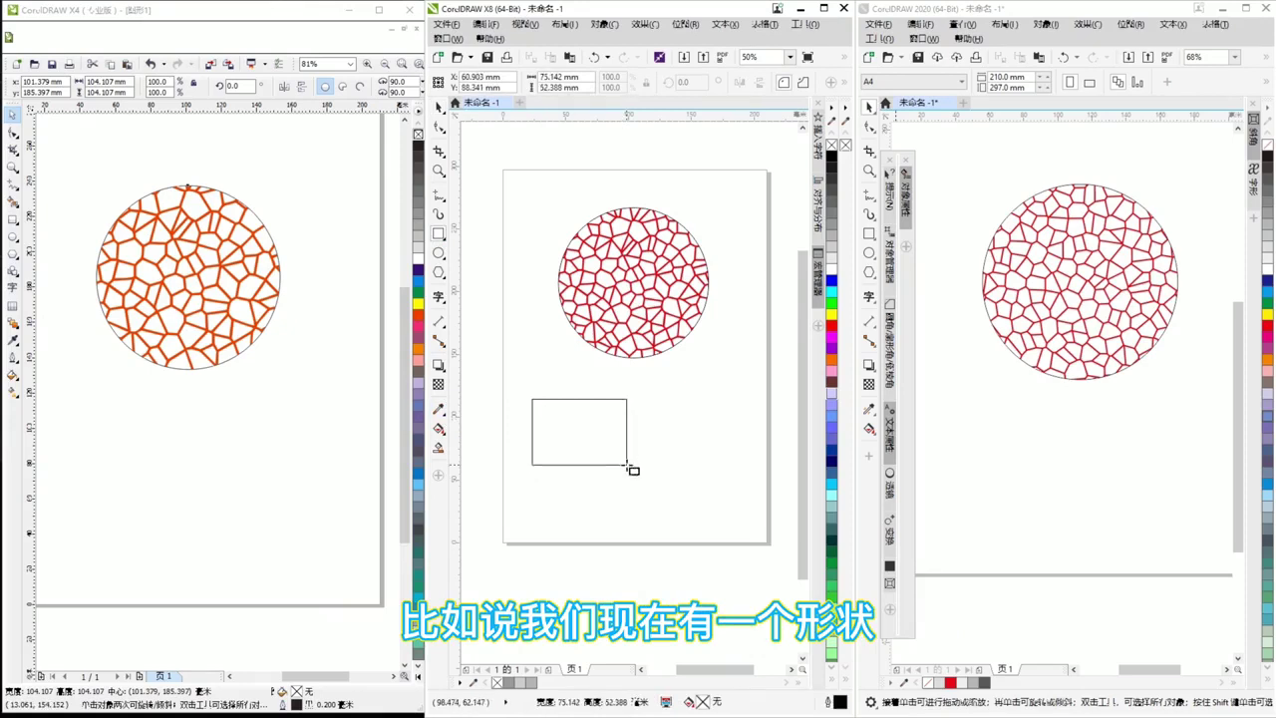
click(832, 246)
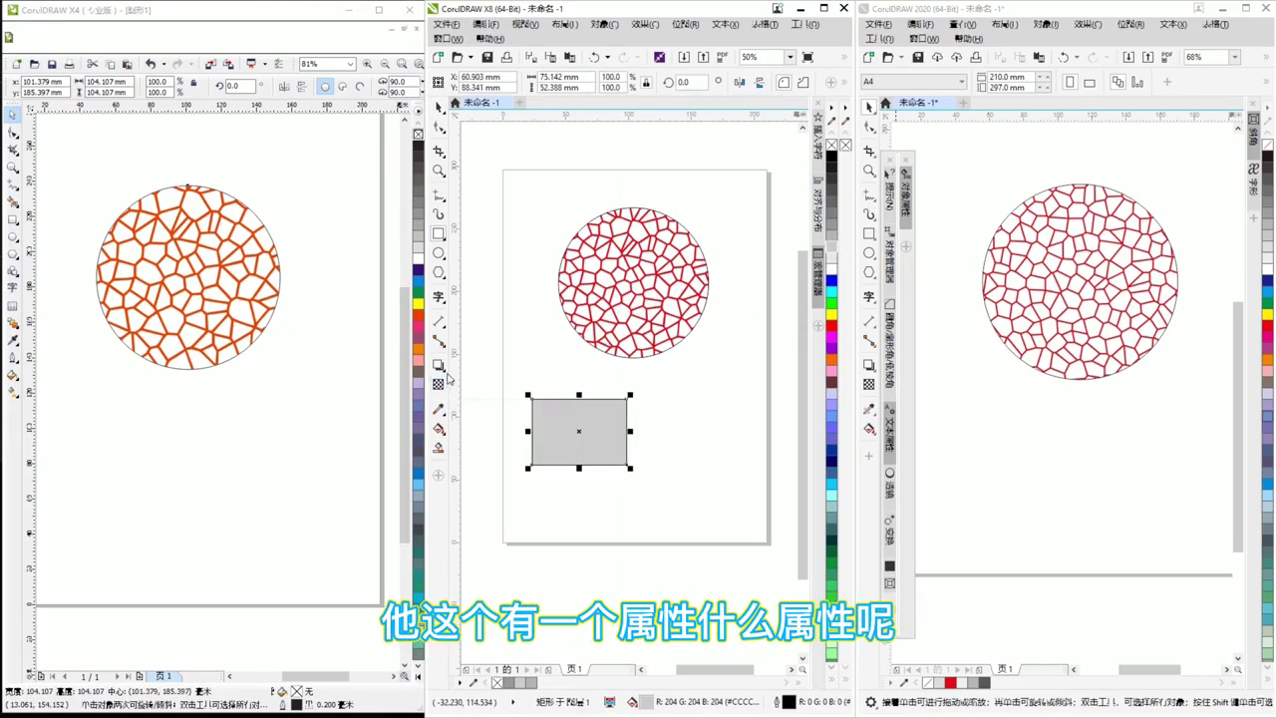
Add a drop shadow to the grey rectangle, offset about 6.3 mm horizontally and -3.0 mm vertically.
click(444, 372)
click(470, 366)
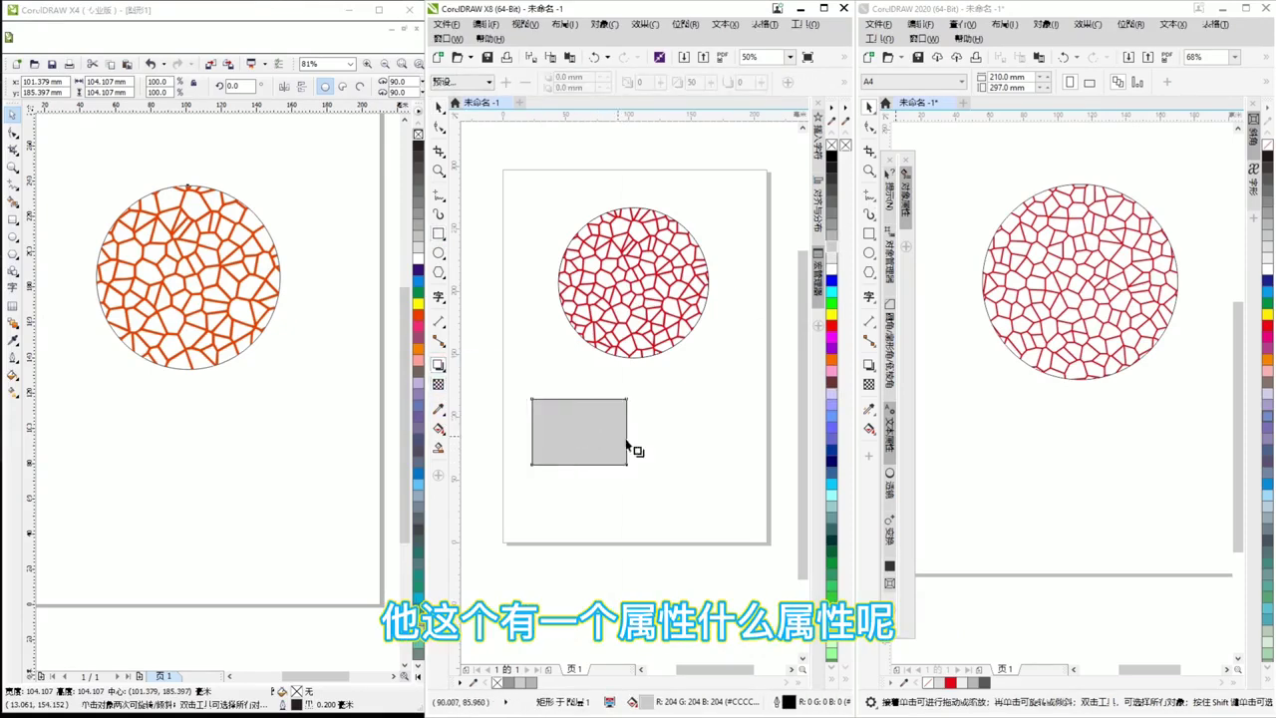
drag(626, 443, 634, 449)
key(space)
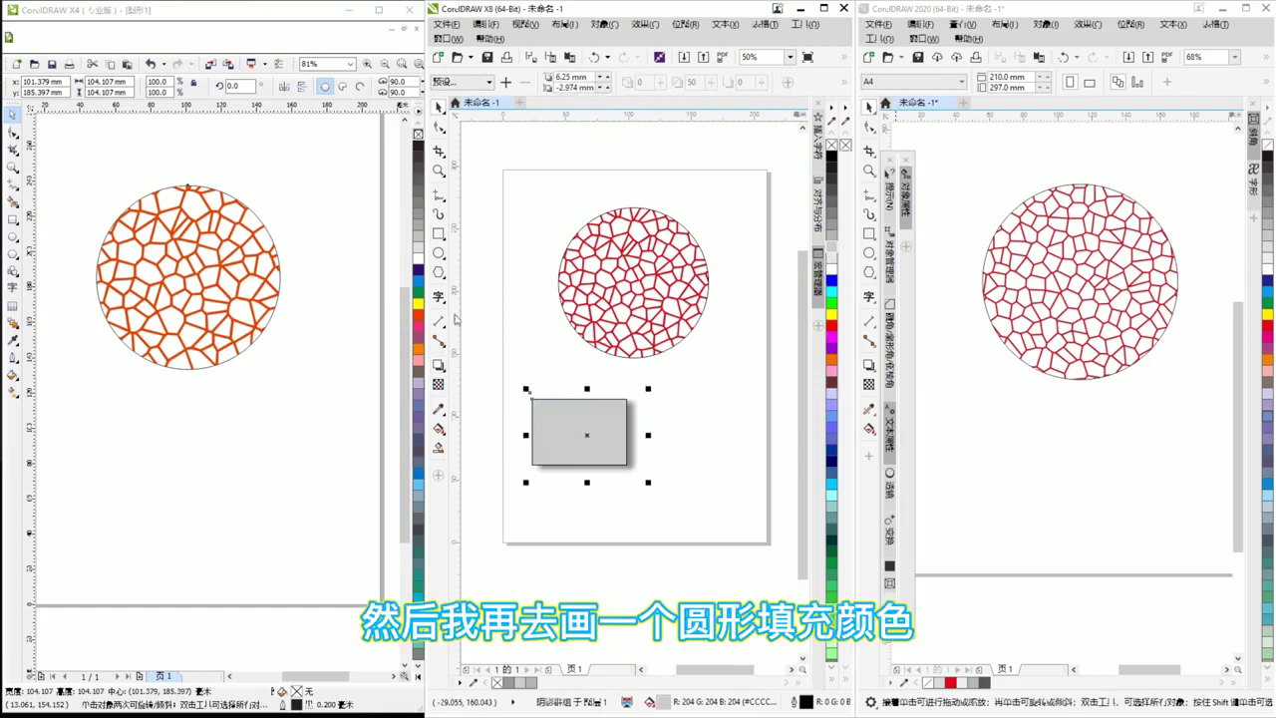
Draw a circle about 57 mm in diameter beside the shadowed rectangle and fill it with the same light grey.
click(440, 258)
drag(686, 392, 736, 464)
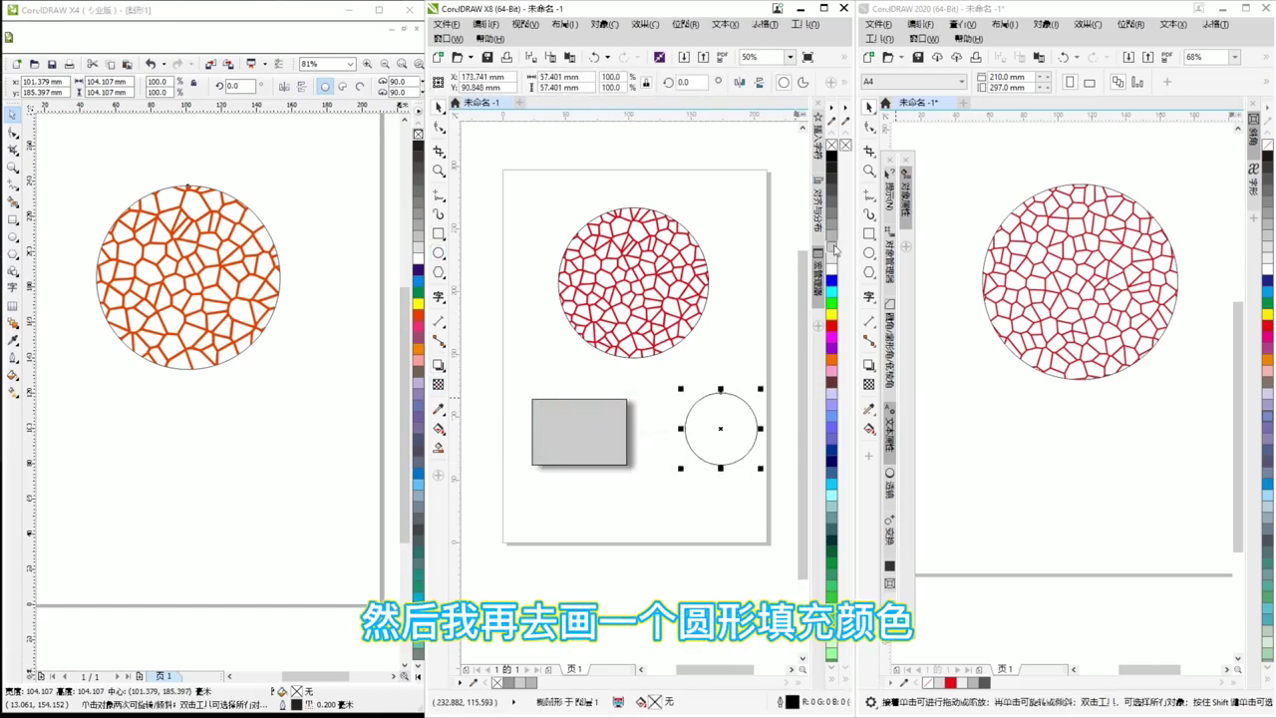
click(831, 246)
key(space)
click(680, 424)
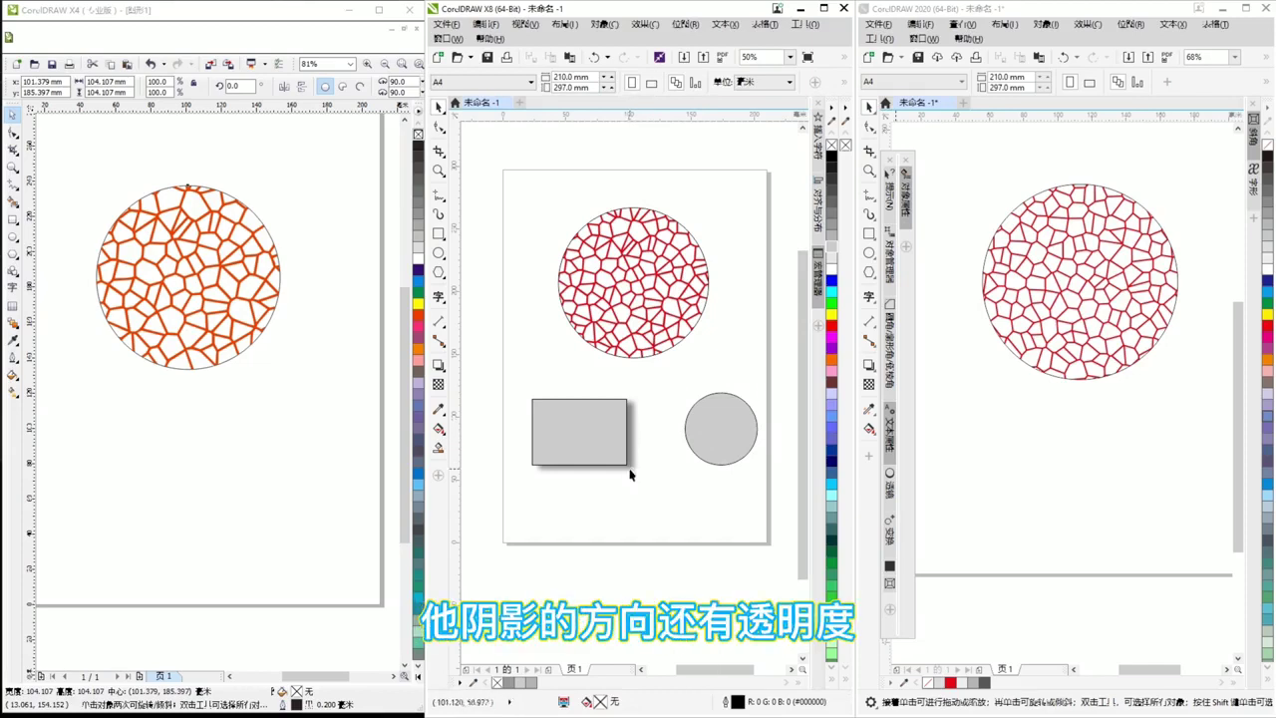
Copy the rectangle's drop shadow onto the grey circle using the attributes eyedropper with the shadow (阴影) effect enabled.
mouse_move(644, 450)
mouse_down()
mouse_move(649, 408)
mouse_move(631, 397)
mouse_move(649, 437)
mouse_move(635, 435)
mouse_up()
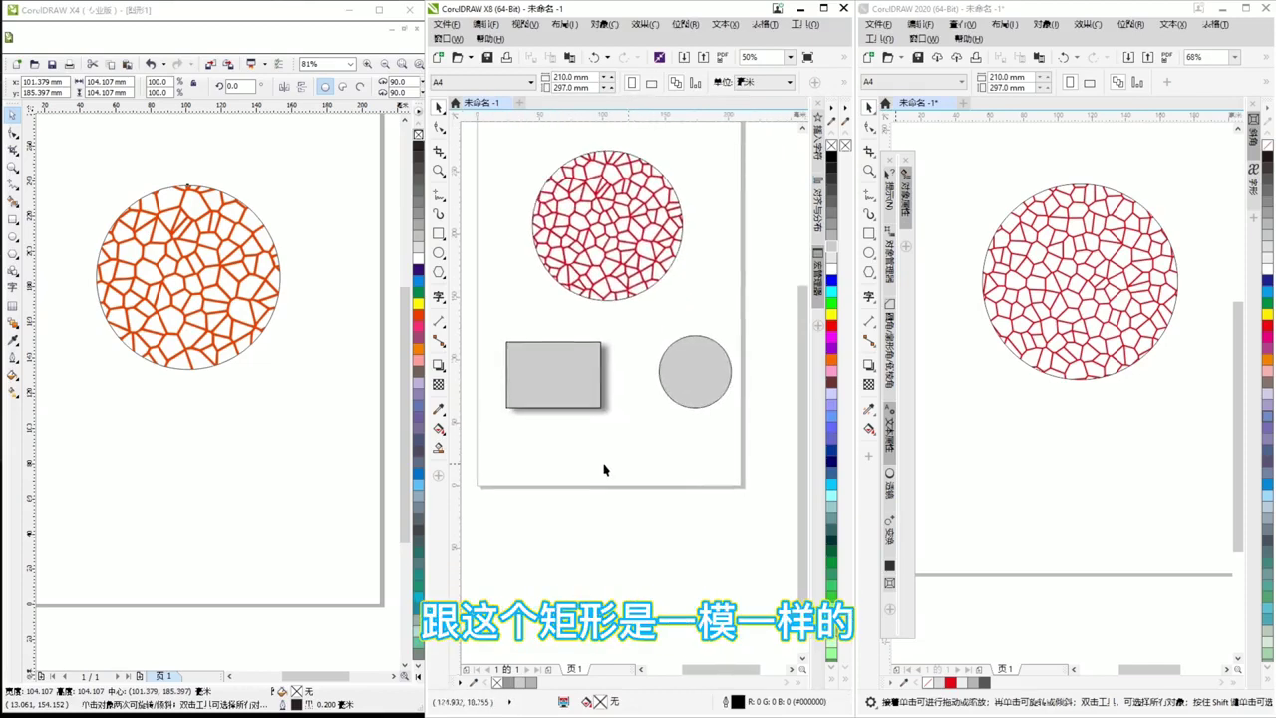
click(438, 410)
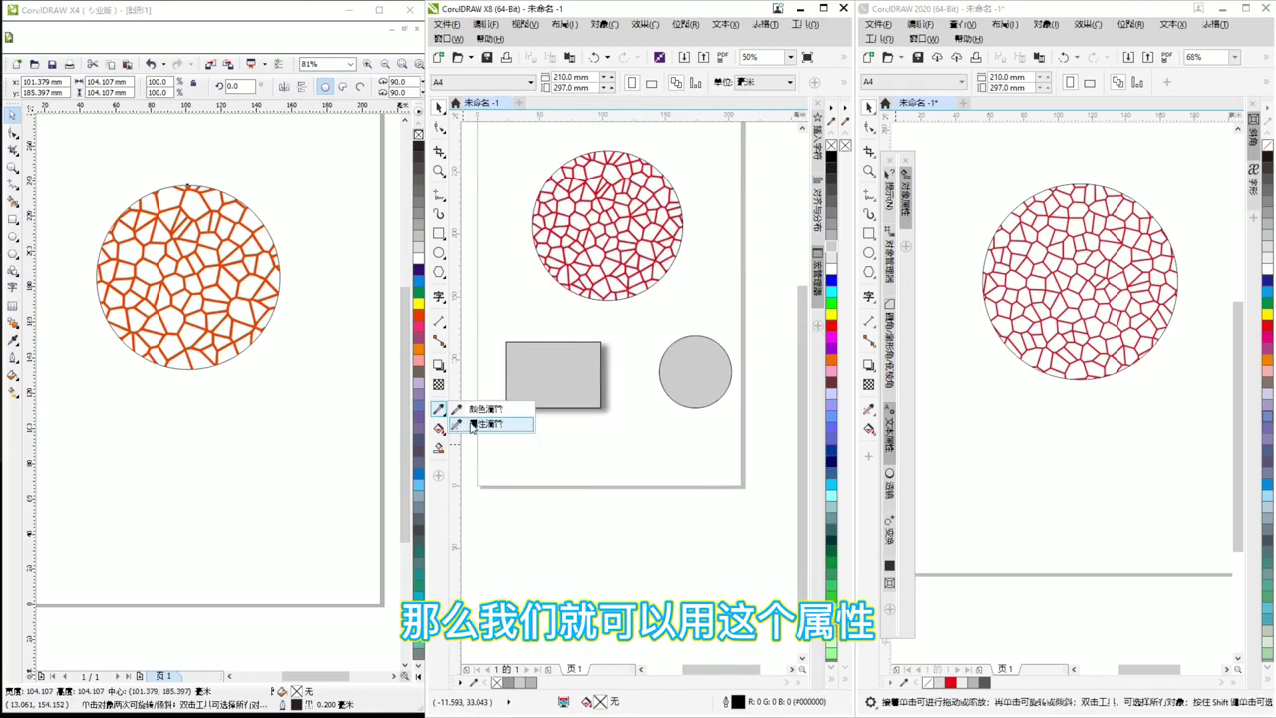
click(472, 424)
click(587, 84)
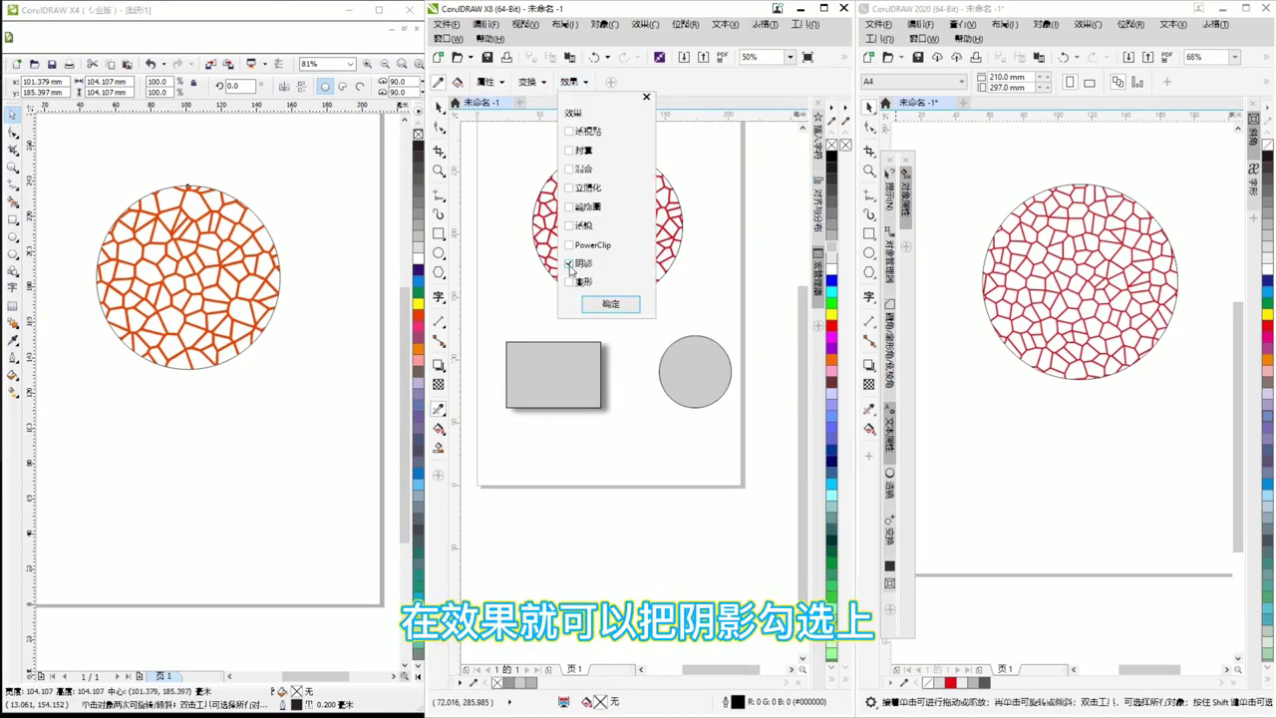
click(610, 303)
click(603, 373)
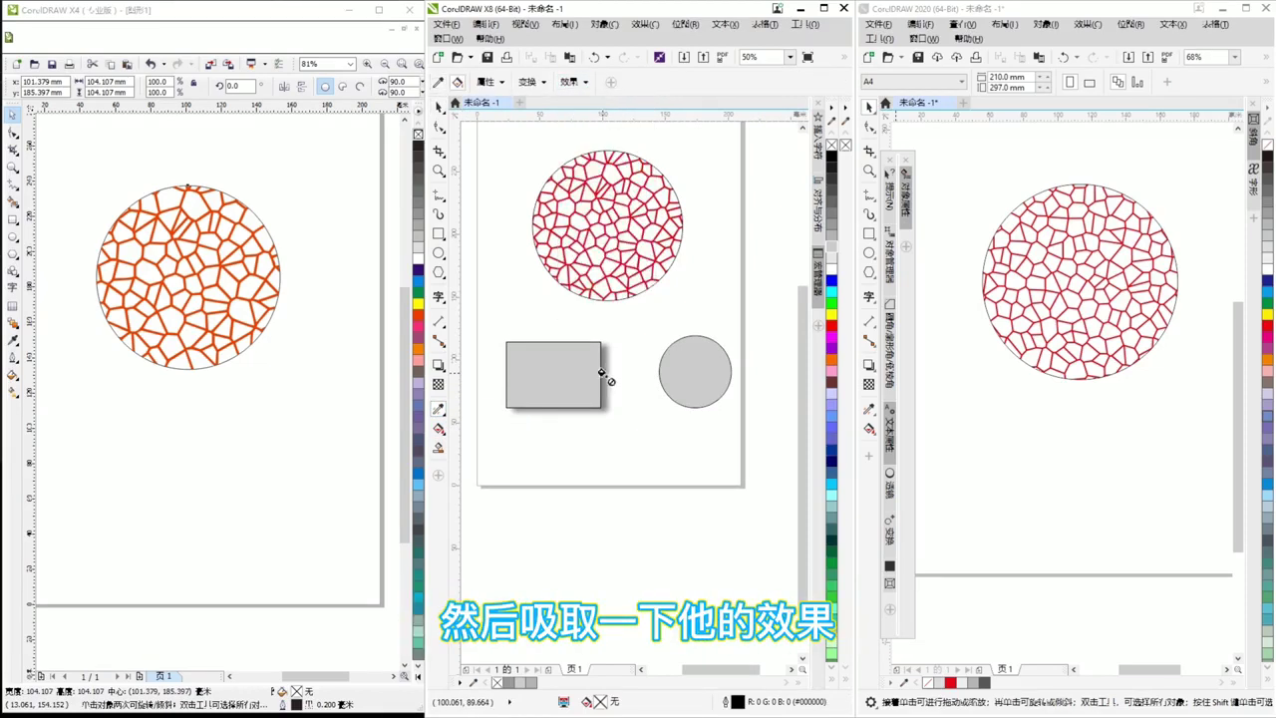
click(695, 370)
In CorelDRAW X4, draw a circle about 48 mm in diameter below the patterned circle and fill it with 20% black.
drag(103, 396, 187, 481)
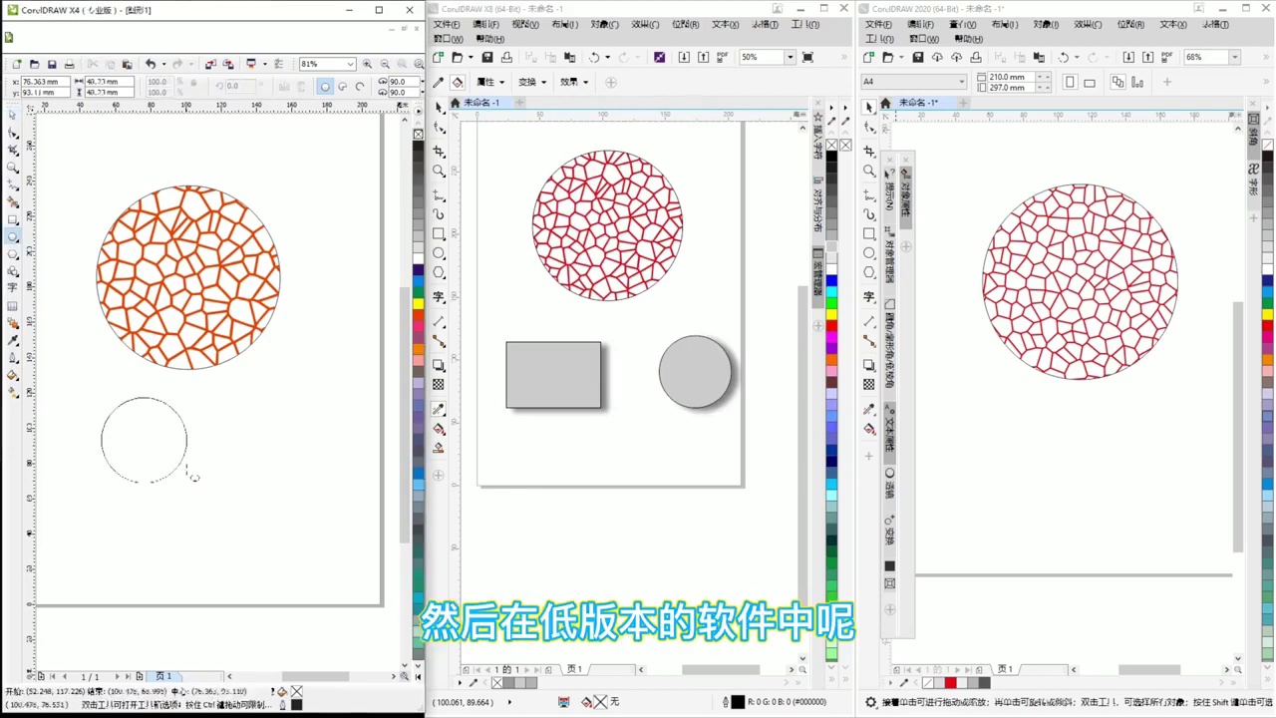
key(space)
click(415, 242)
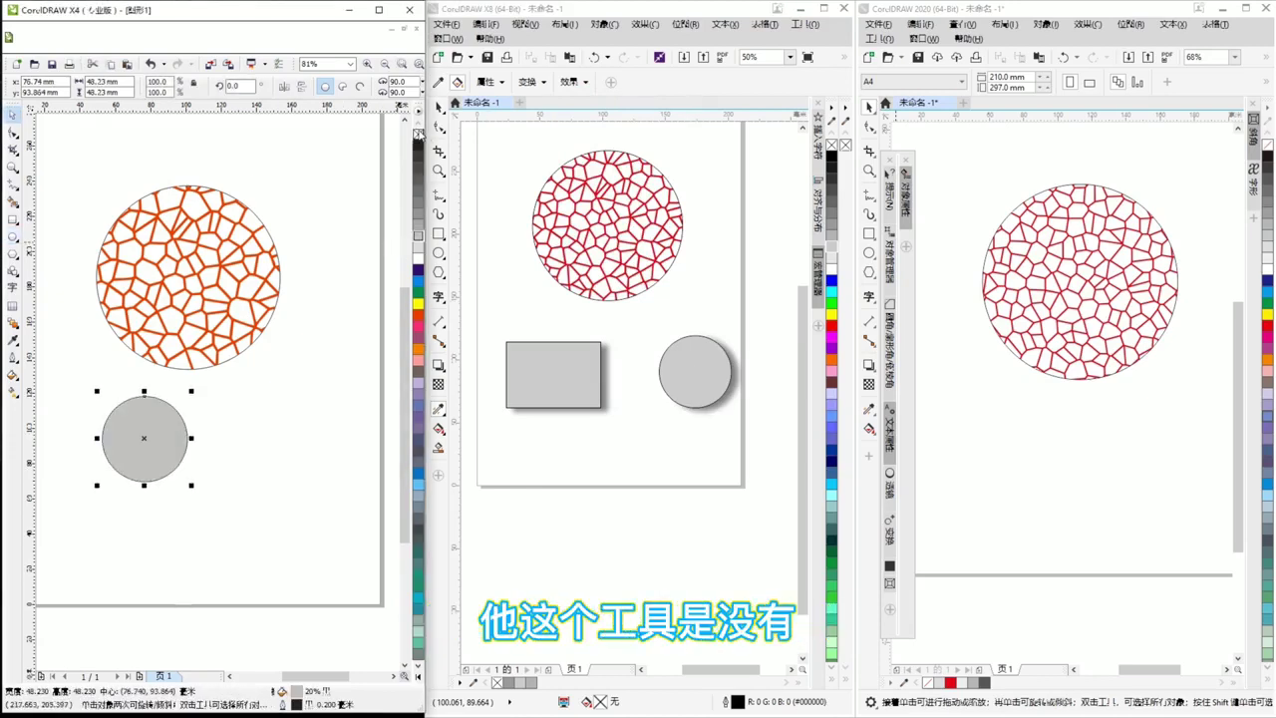
click(253, 431)
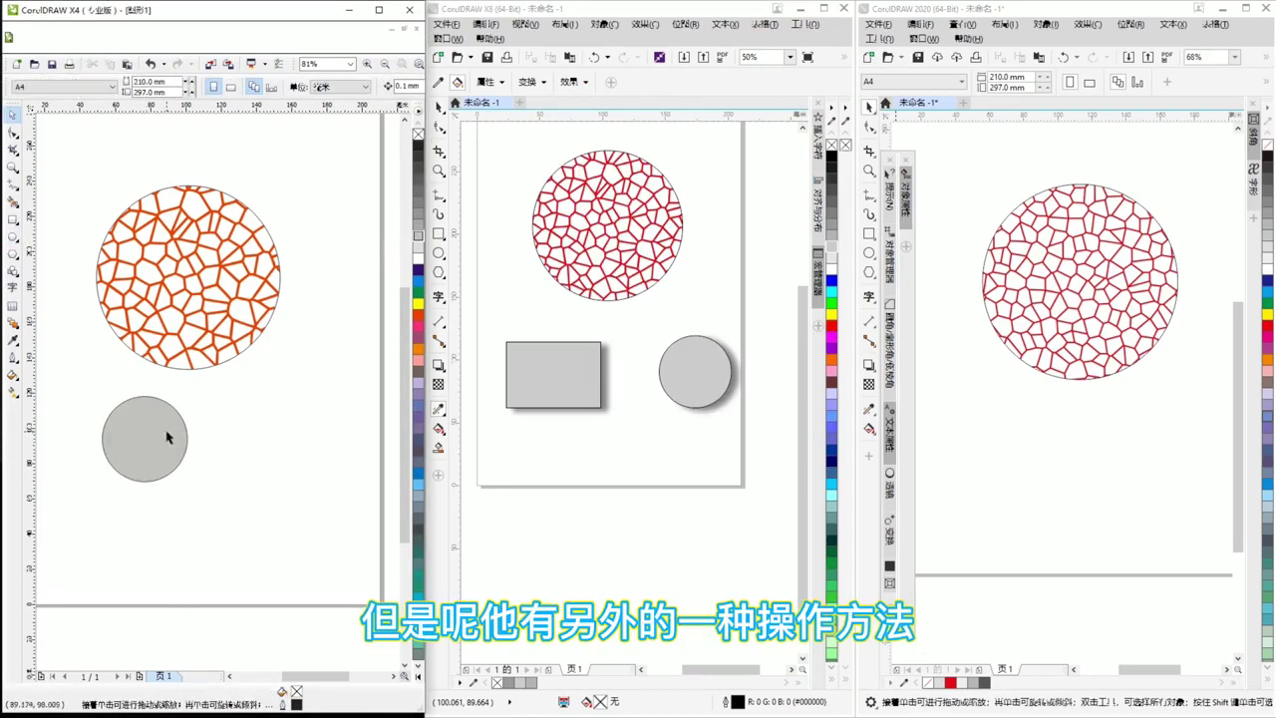
Draw an unfilled rectangle beside the small grey circle.
click(13, 221)
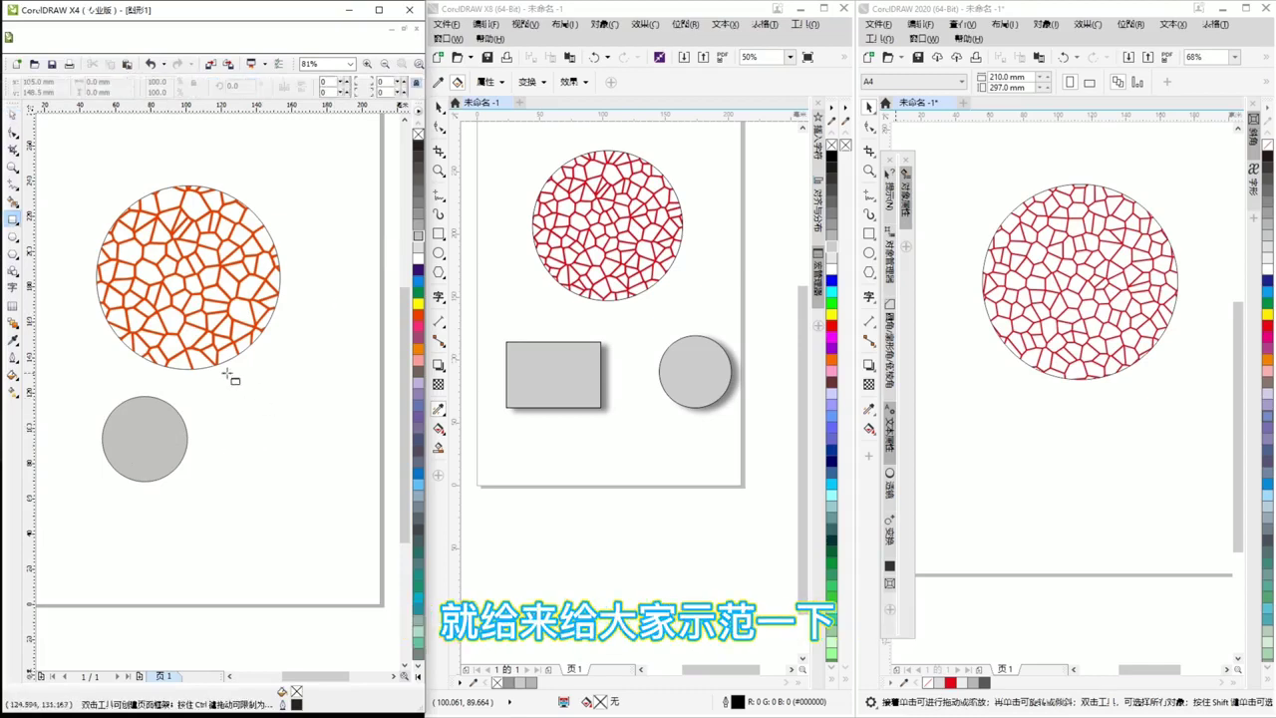
mouse_move(225, 405)
mouse_down()
mouse_move(320, 488)
mouse_move(319, 473)
mouse_up()
key(space)
Add a drop shadow to the small grey circle, cast toward its lower right.
click(115, 439)
click(18, 329)
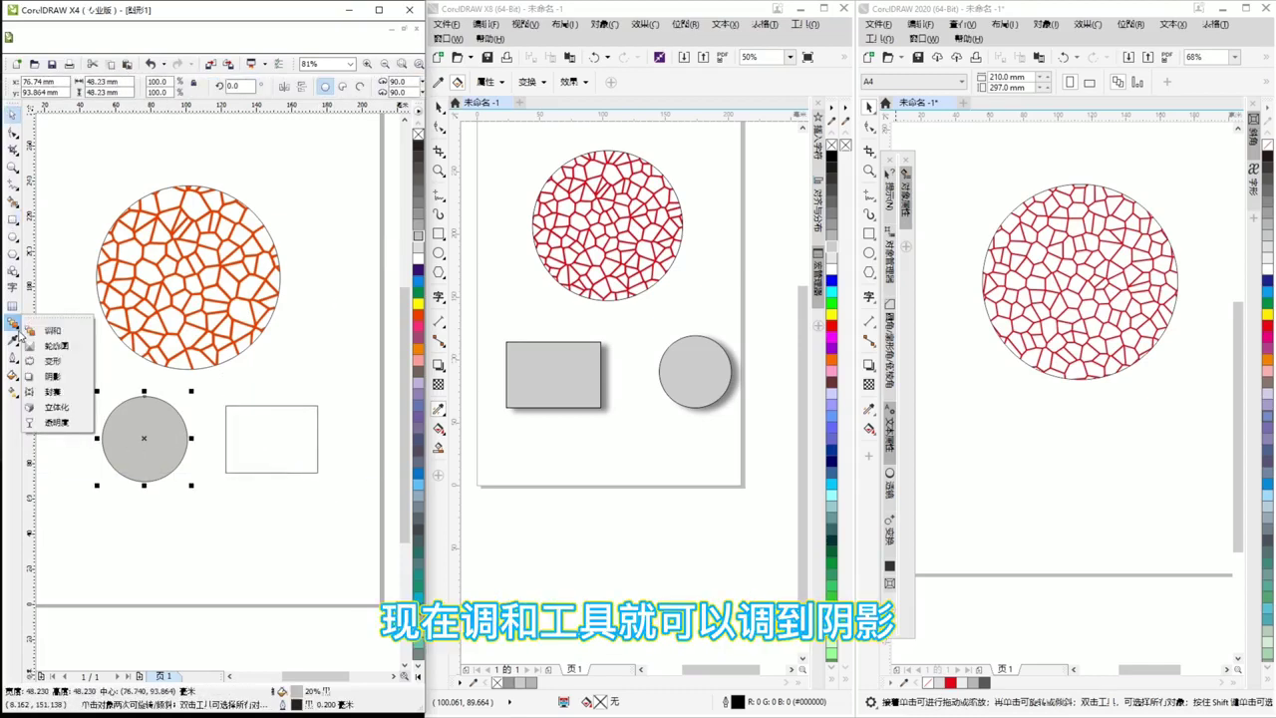
click(52, 376)
drag(145, 439, 190, 477)
key(space)
Draw a rectangle about 46 by 34 mm beside the shadowed circle and fill it with 20% black.
drag(225, 406, 308, 467)
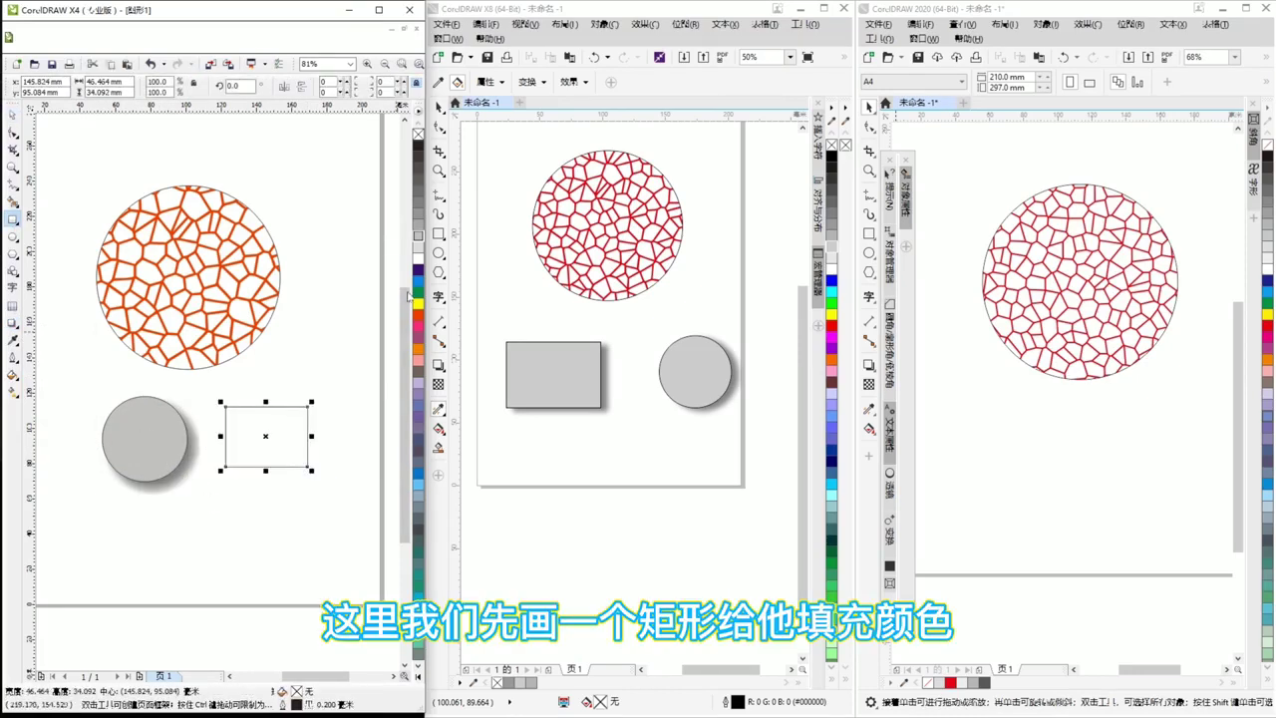
click(418, 250)
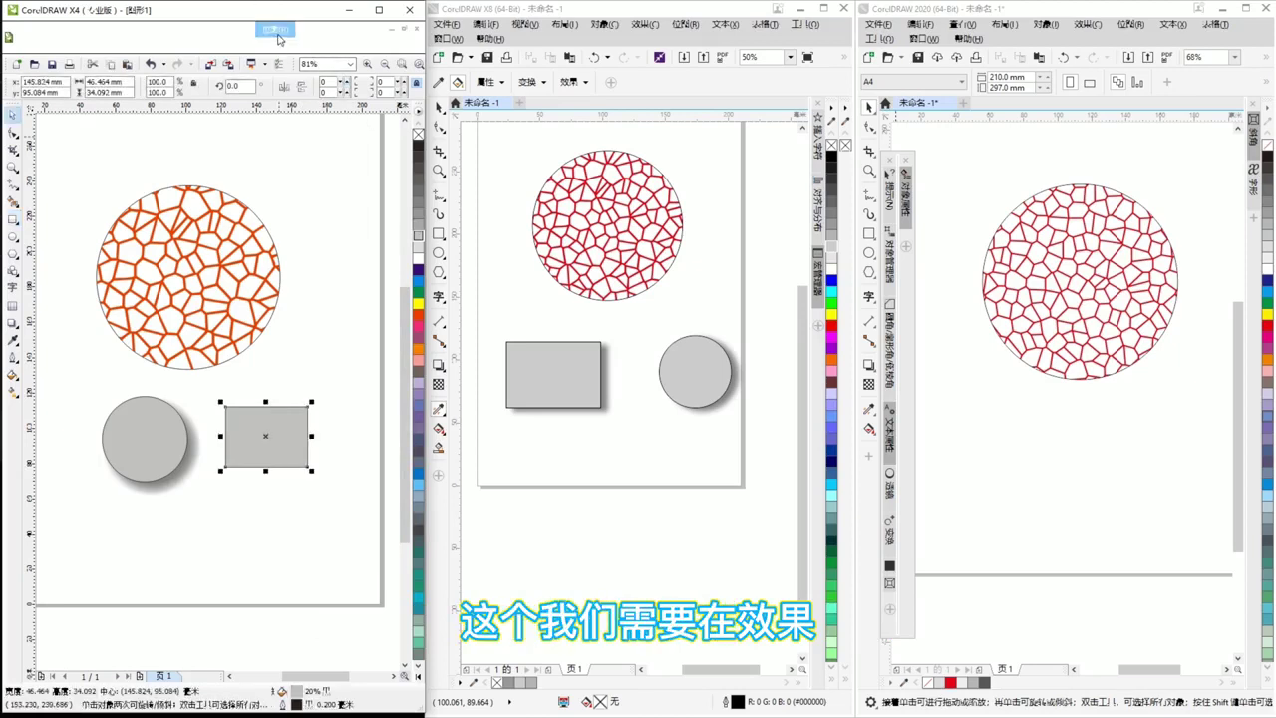
Copy the grey circle's drop shadow onto the selected grey rectangle using the Copy Effect command.
click(237, 29)
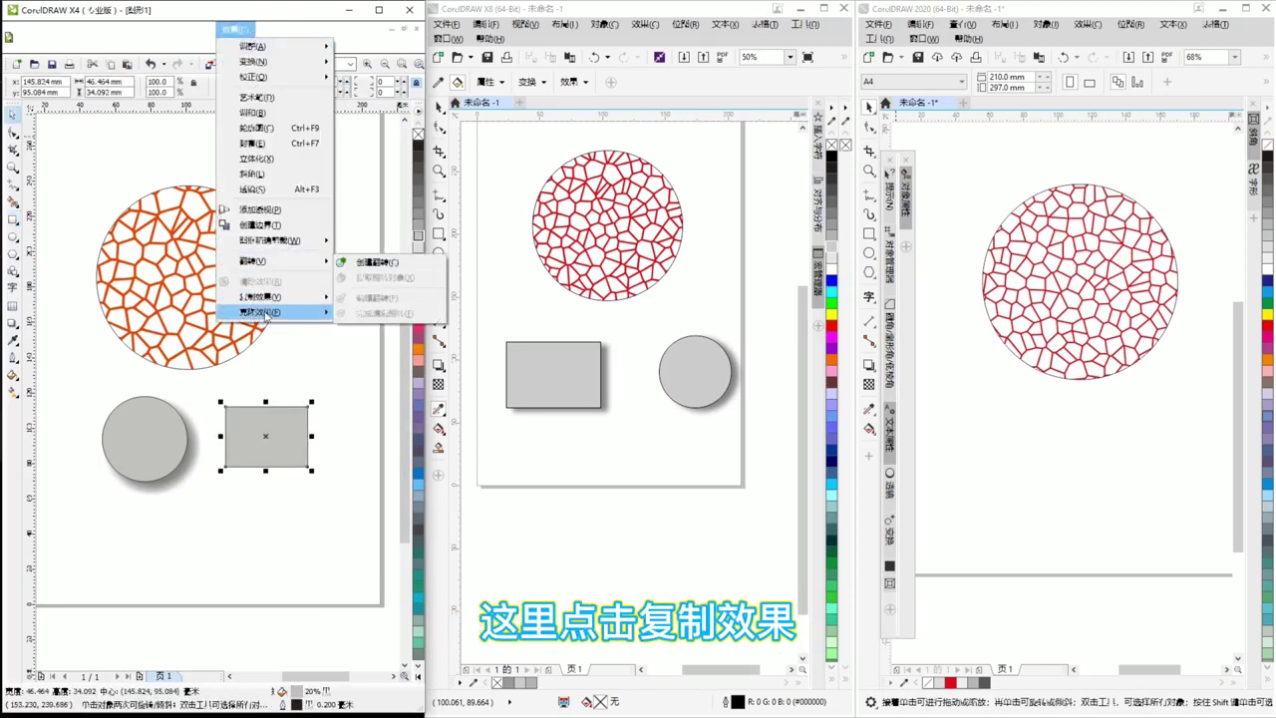
mouse_move(282, 296)
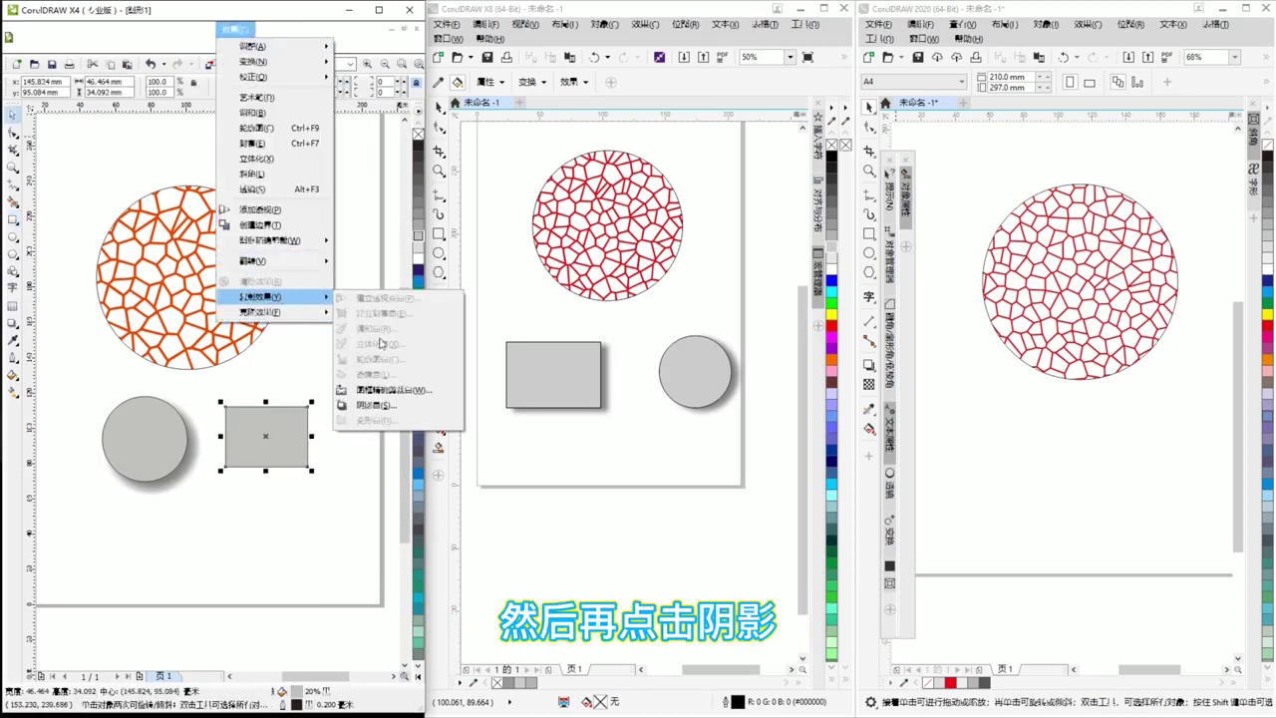
click(371, 405)
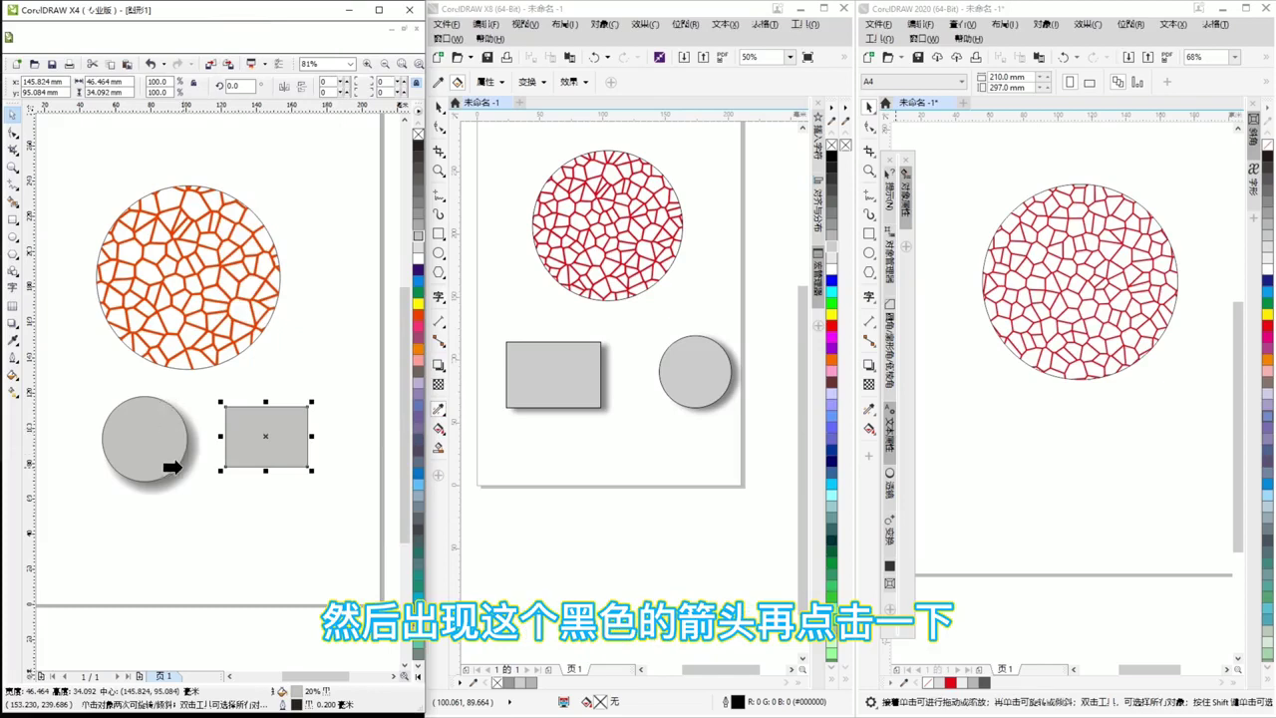
click(173, 466)
click(245, 492)
scroll(296, 449, up, 3)
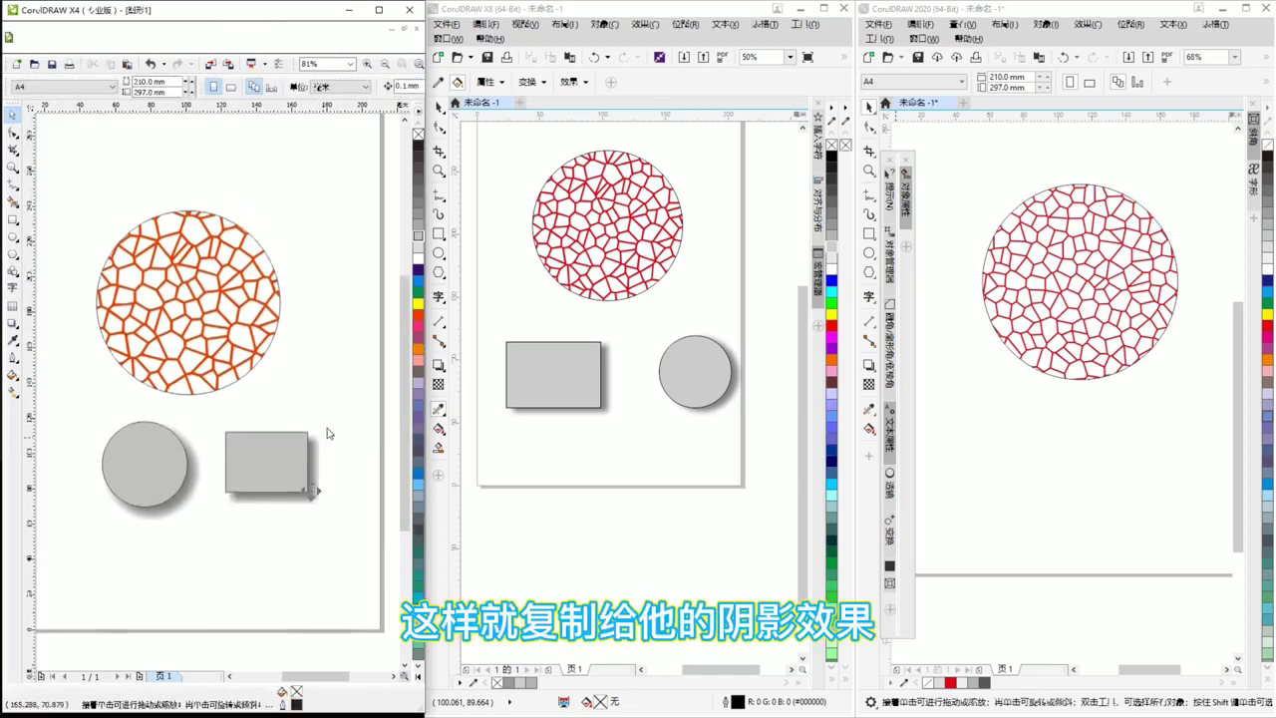
scroll(329, 433, up, 1)
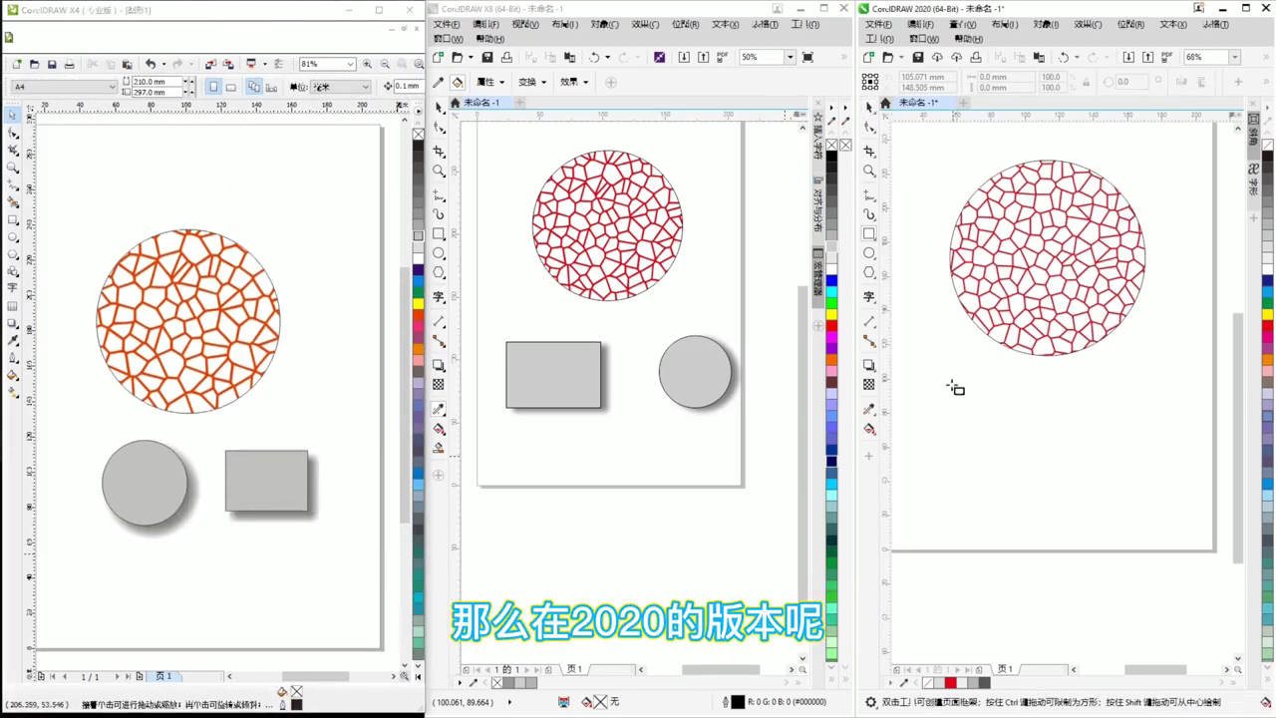
In CorelDRAW 2020, draw a rectangle about 54 by 34 mm below the patterned circle and fill it with light grey.
drag(952, 383, 1045, 444)
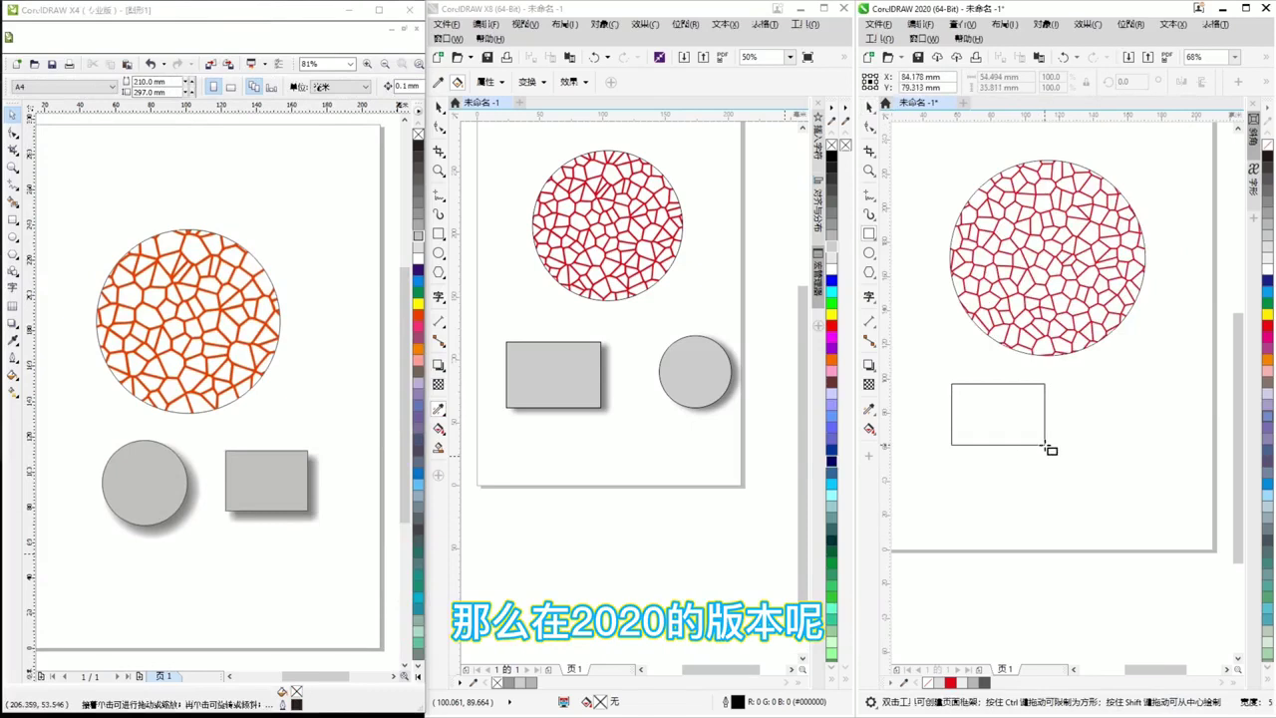
click(871, 108)
click(1267, 247)
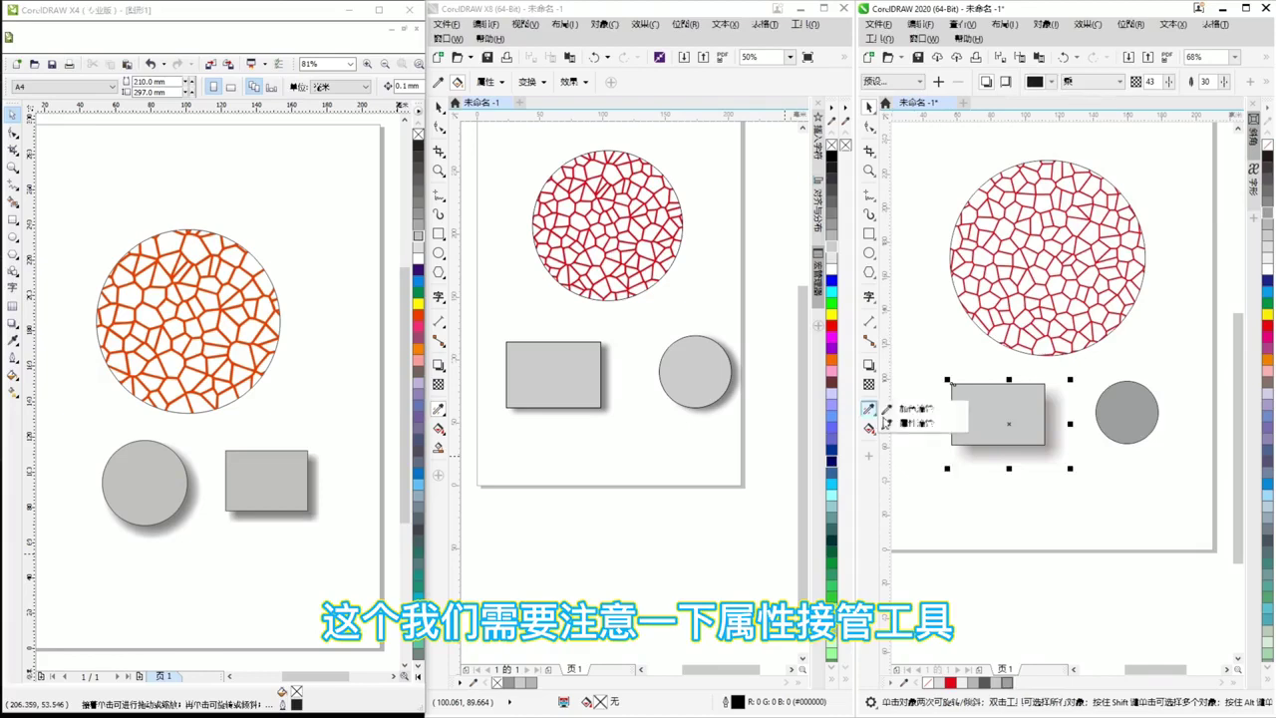
Set the Attributes Eyedropper to sample the shadow effect (阴影).
click(870, 410)
click(991, 82)
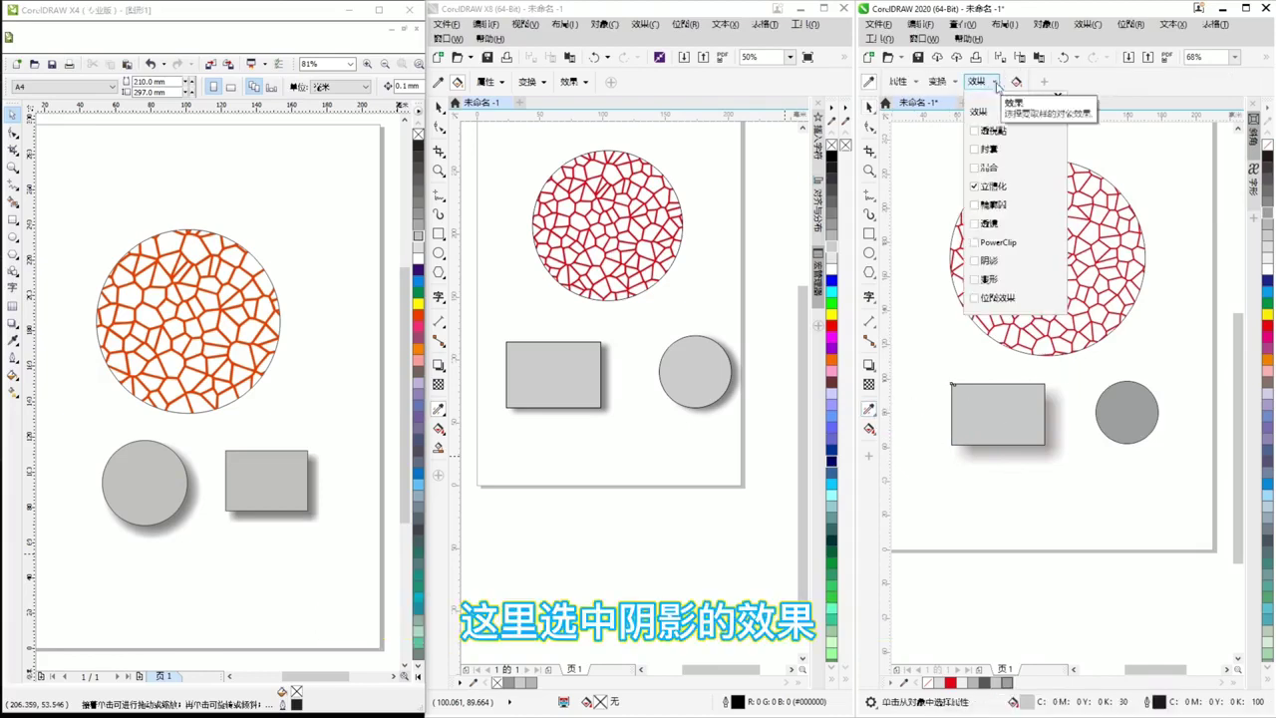
click(984, 263)
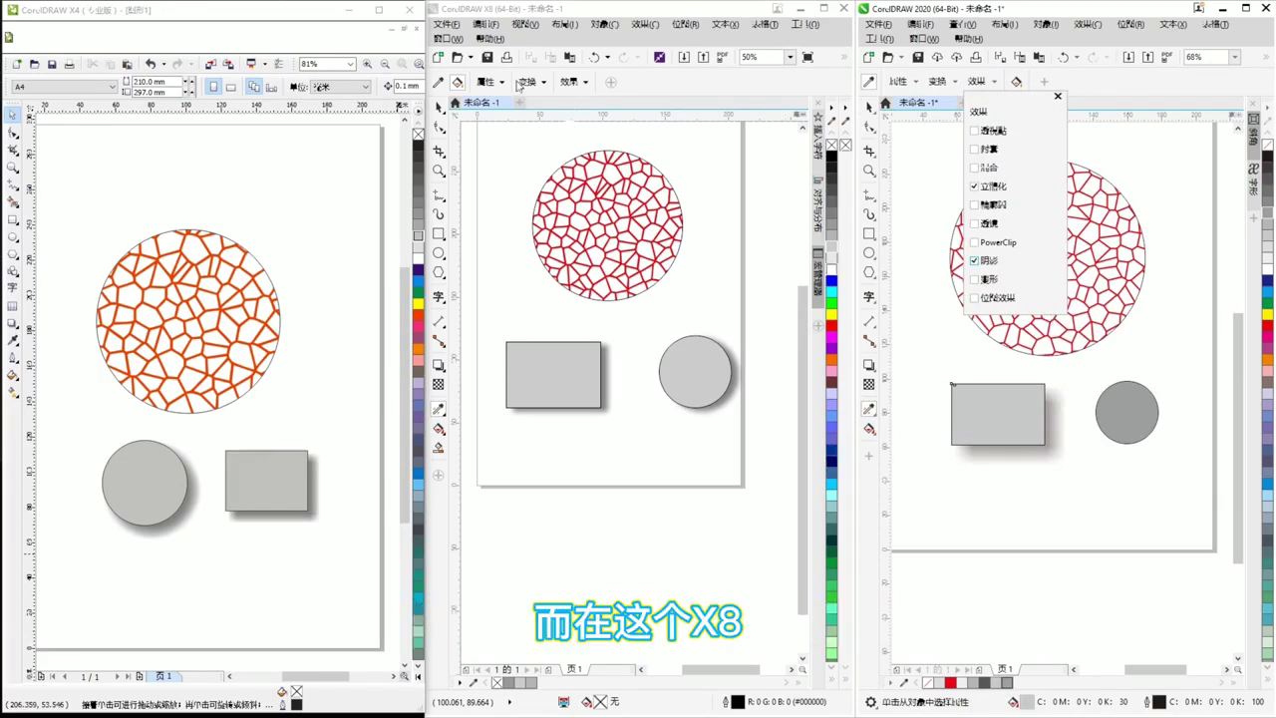
Switch to CorelDRAW X8 and examine the effects its Attributes Eyedropper can sample, including how the selection is confirmed.
click(586, 87)
click(586, 87)
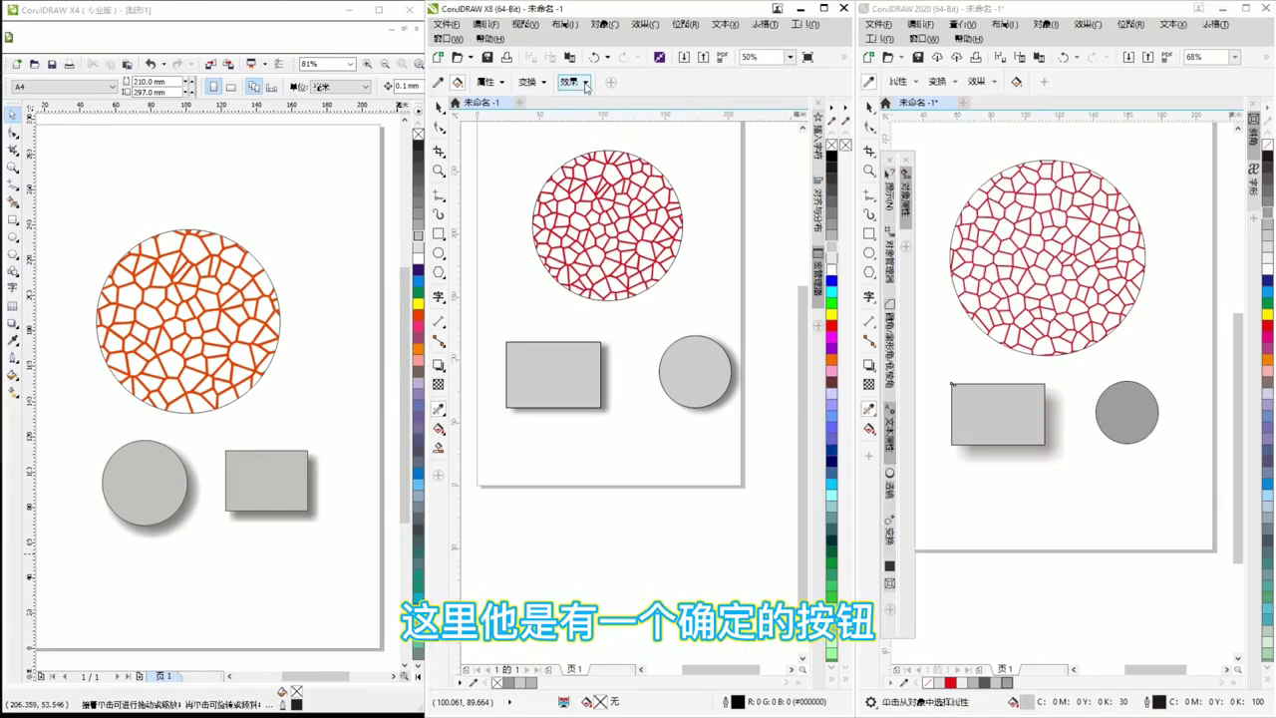
click(583, 85)
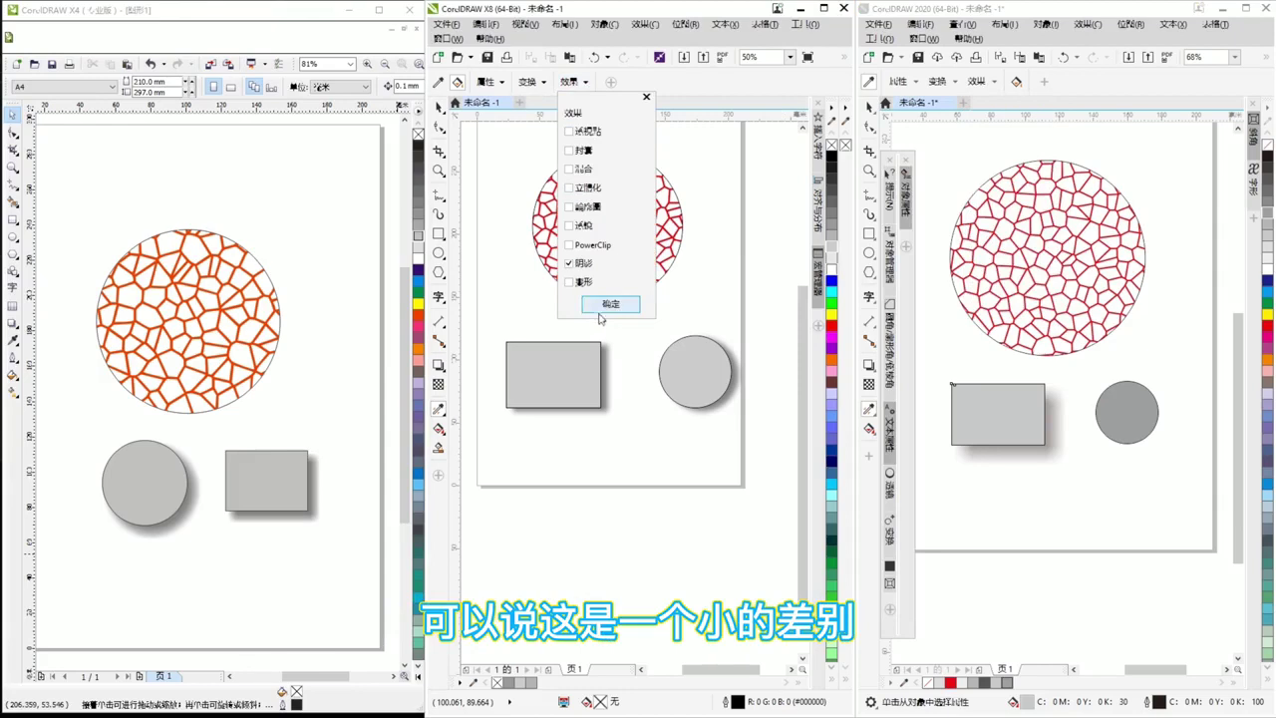
Back in CorelDRAW 2020, sample the grey rectangle's shadow and apply it to the dark grey circle.
click(1041, 339)
click(1054, 426)
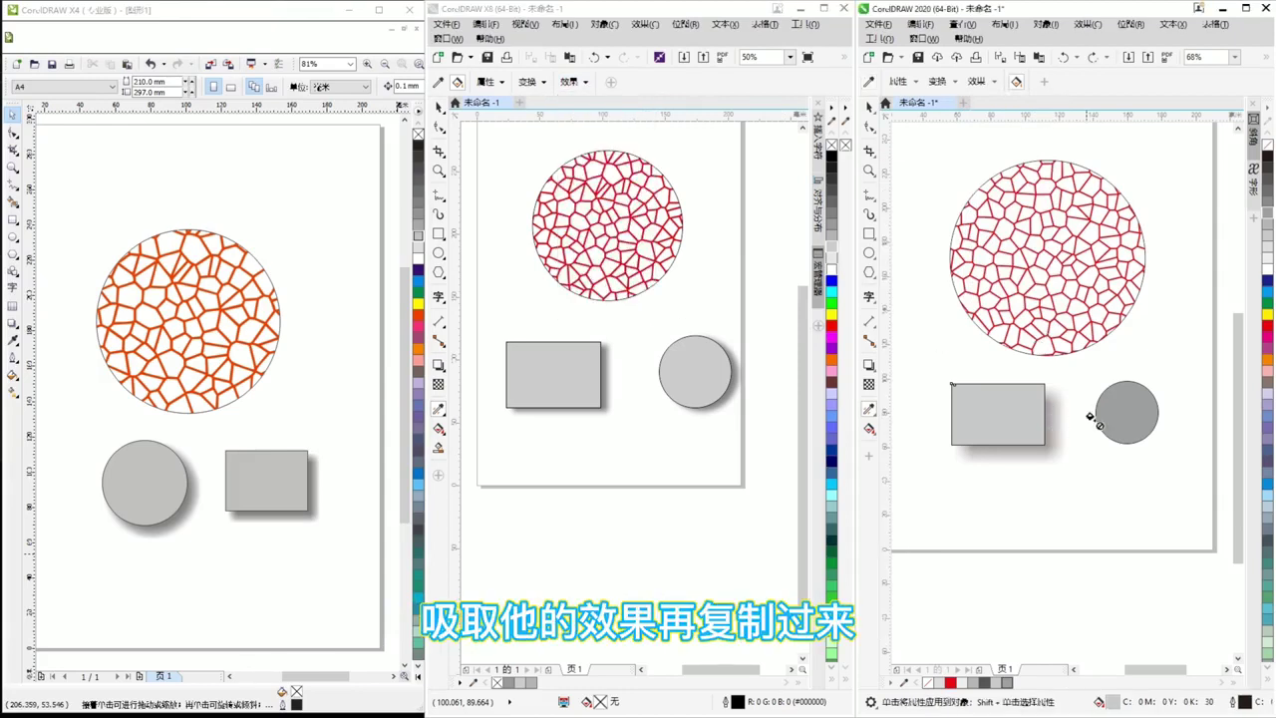
click(1121, 403)
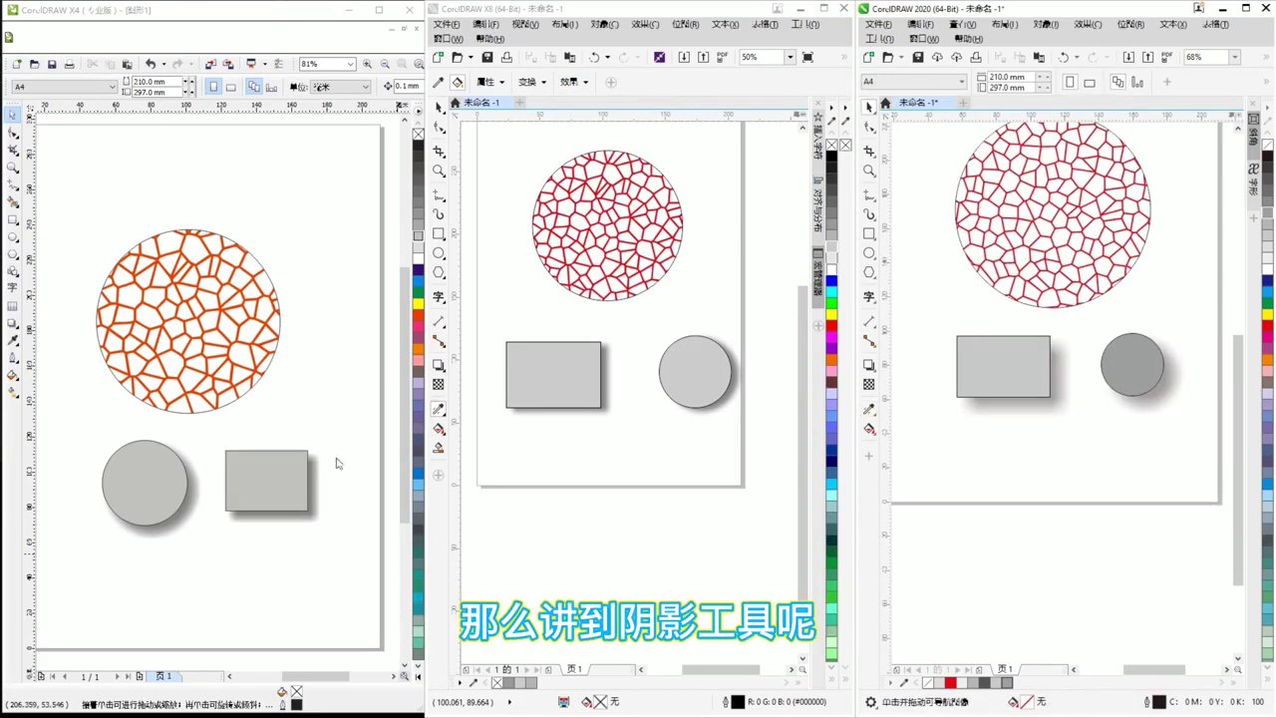
click(331, 445)
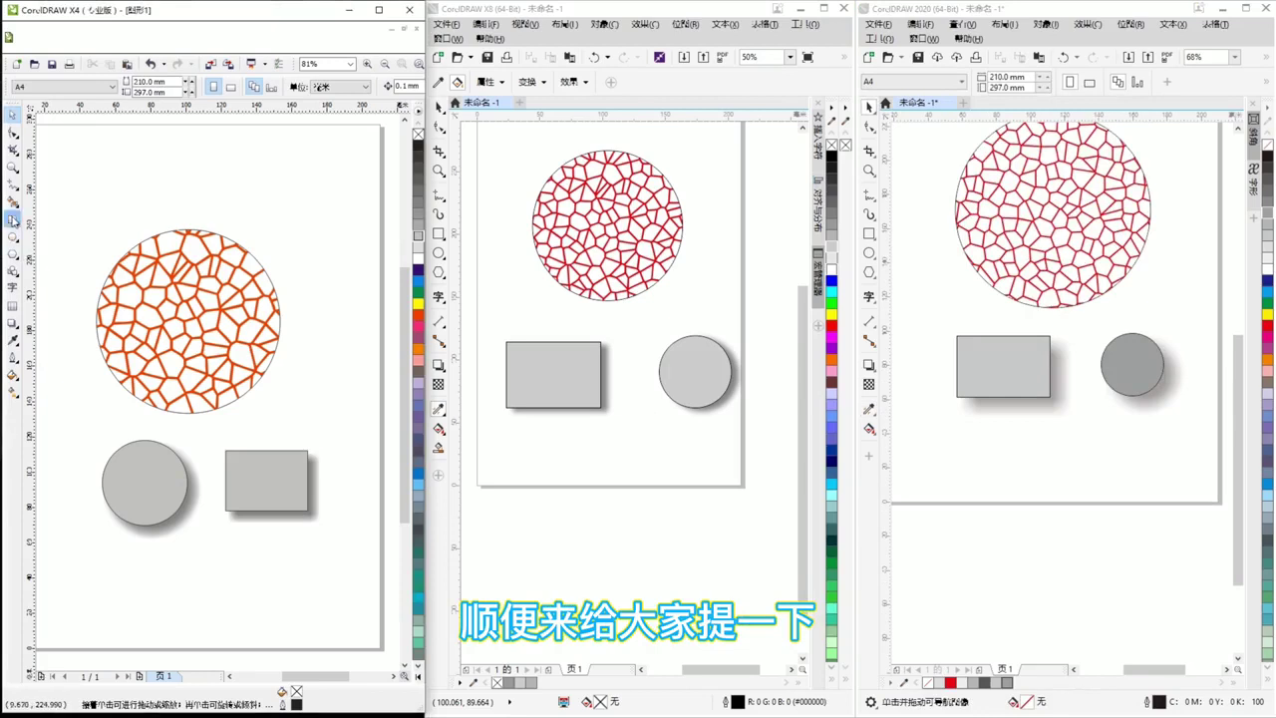
Draw a rectangle about 64 by 46 mm below the shadowed rectangle and apply the inner-edge (内边缘) shadow preset to it.
click(868, 234)
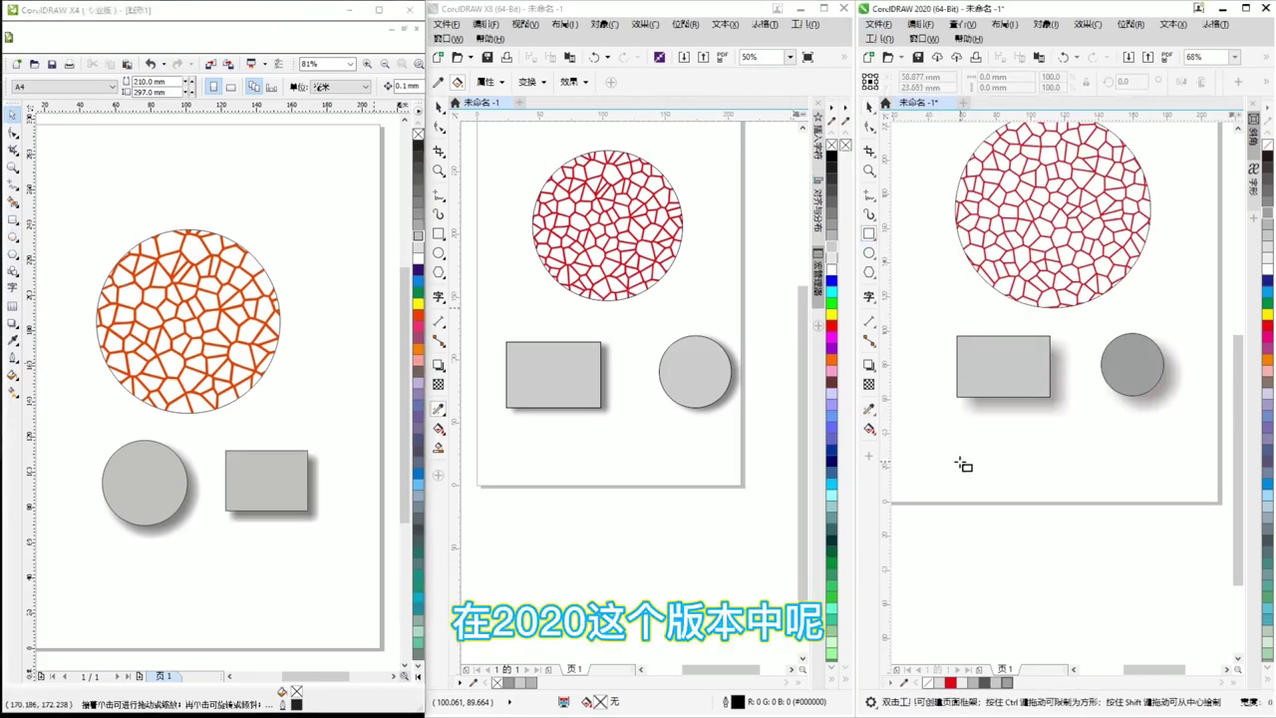
drag(957, 459, 1073, 544)
click(868, 365)
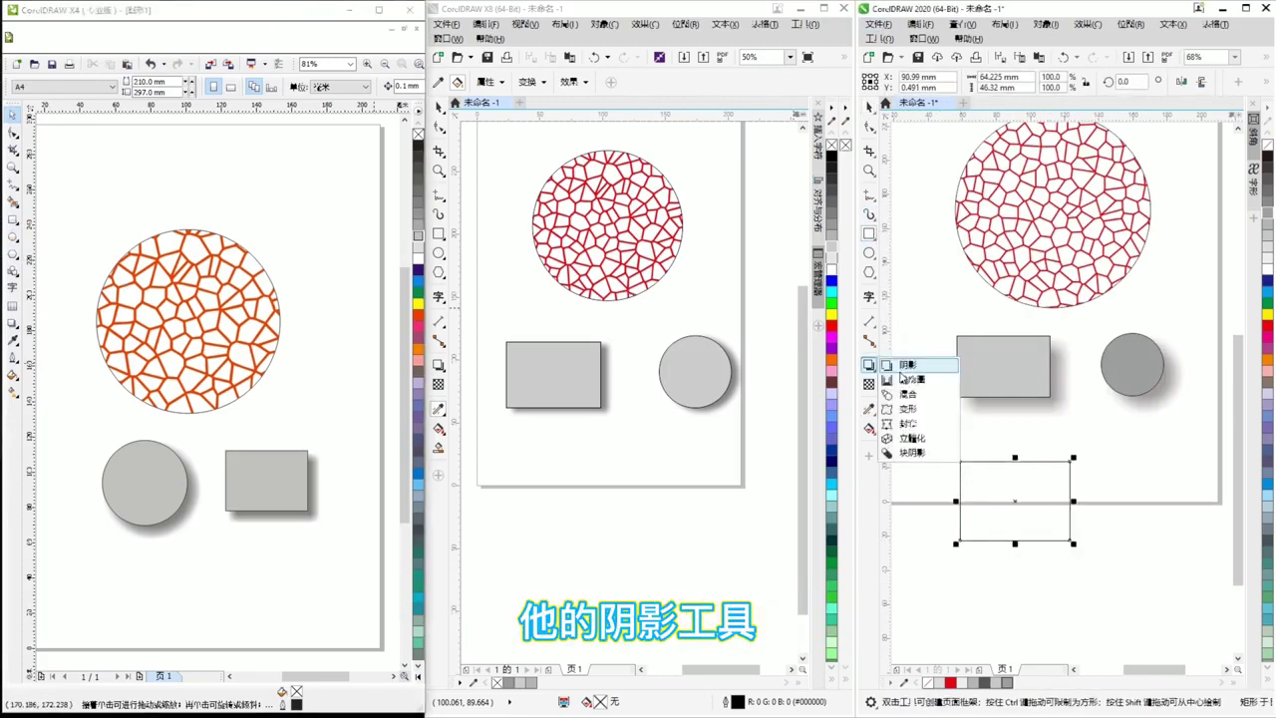
click(905, 365)
click(916, 82)
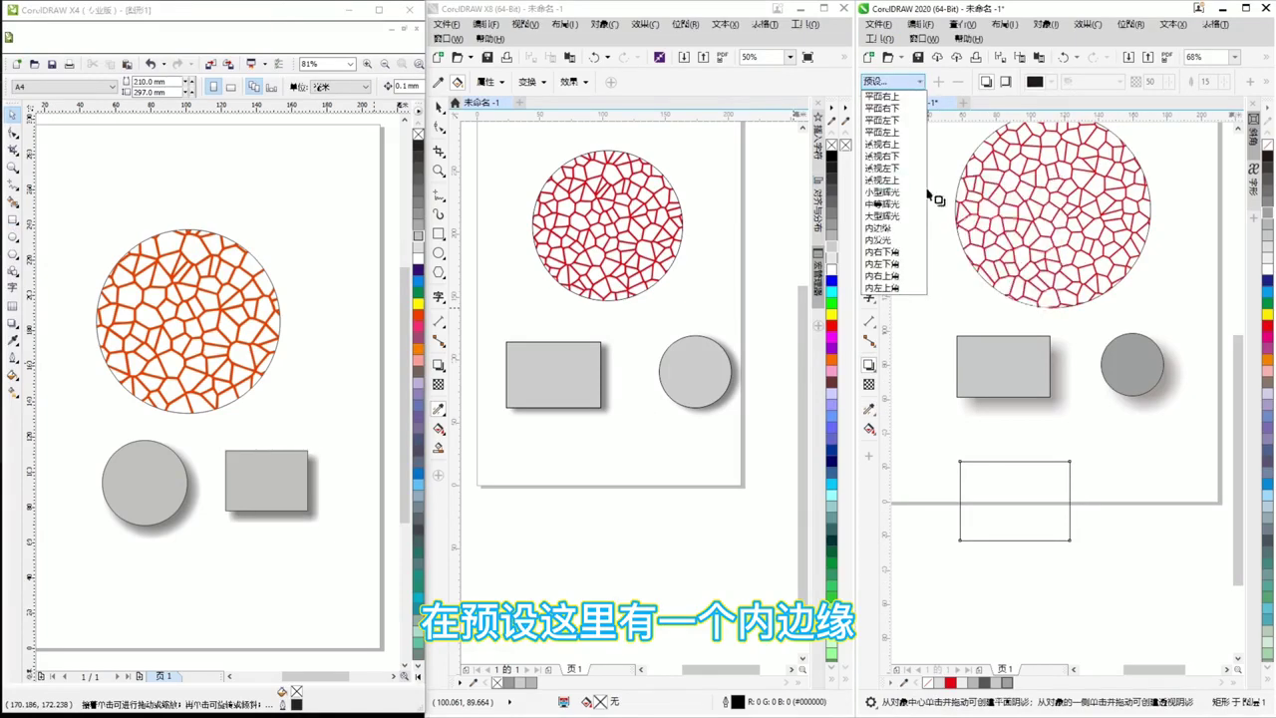
click(887, 225)
Reduce the opacity of the new rectangle's inner shadow to 48.
scroll(1060, 516, up, 3)
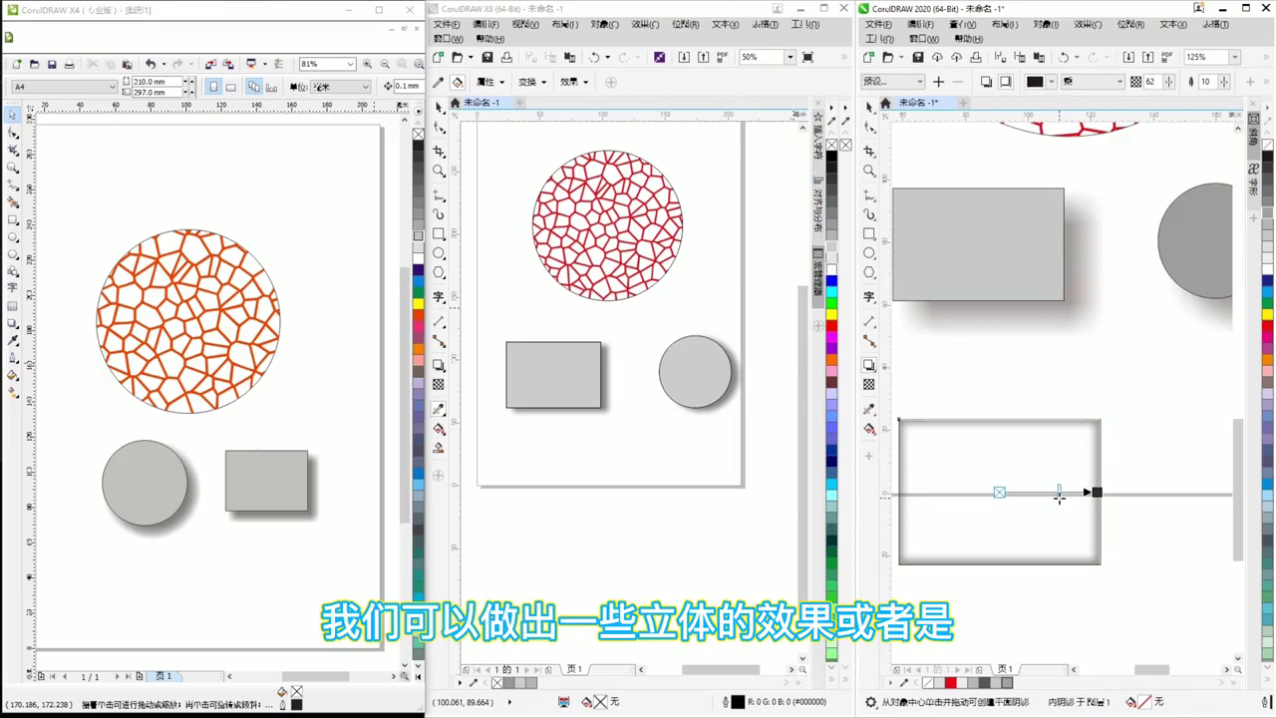
drag(1060, 496, 1032, 470)
scroll(997, 504, down, 2)
In CorelDRAW X8, draw a rectangle about 101 by 57 mm below the page and check the available drop shadow presets.
click(439, 235)
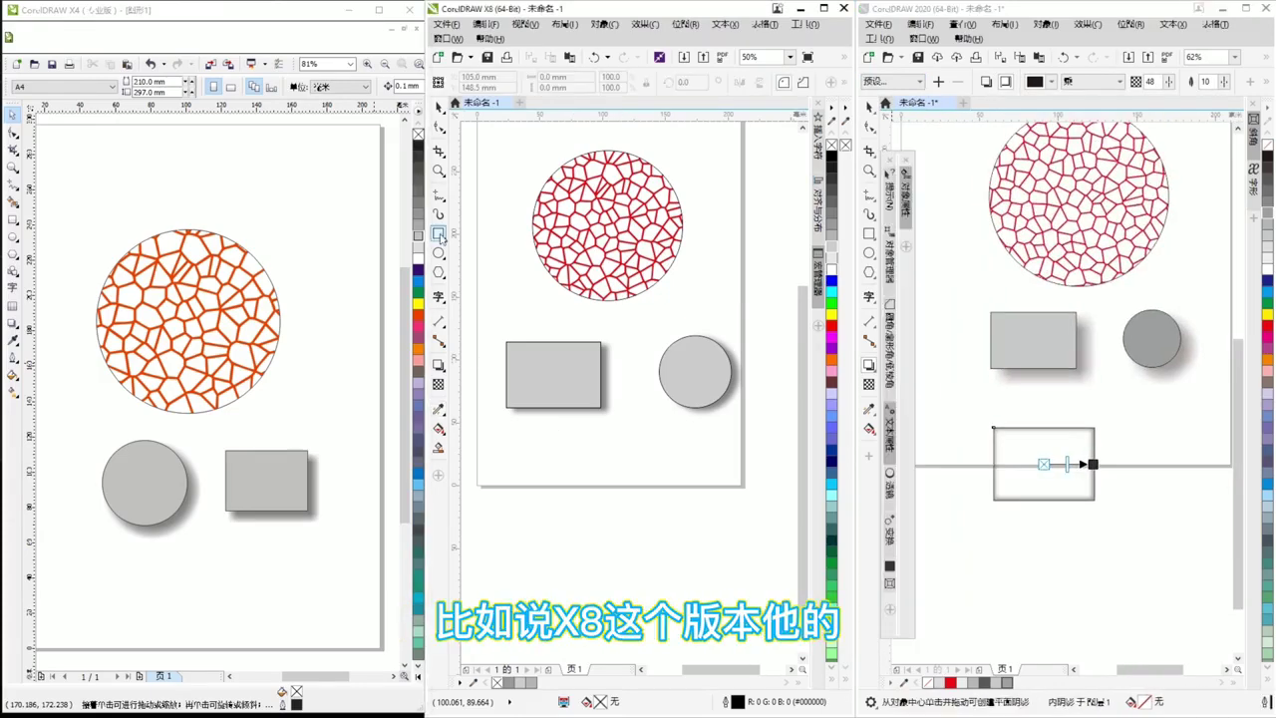
mouse_move(528, 497)
mouse_down()
mouse_move(626, 536)
mouse_move(662, 576)
mouse_up()
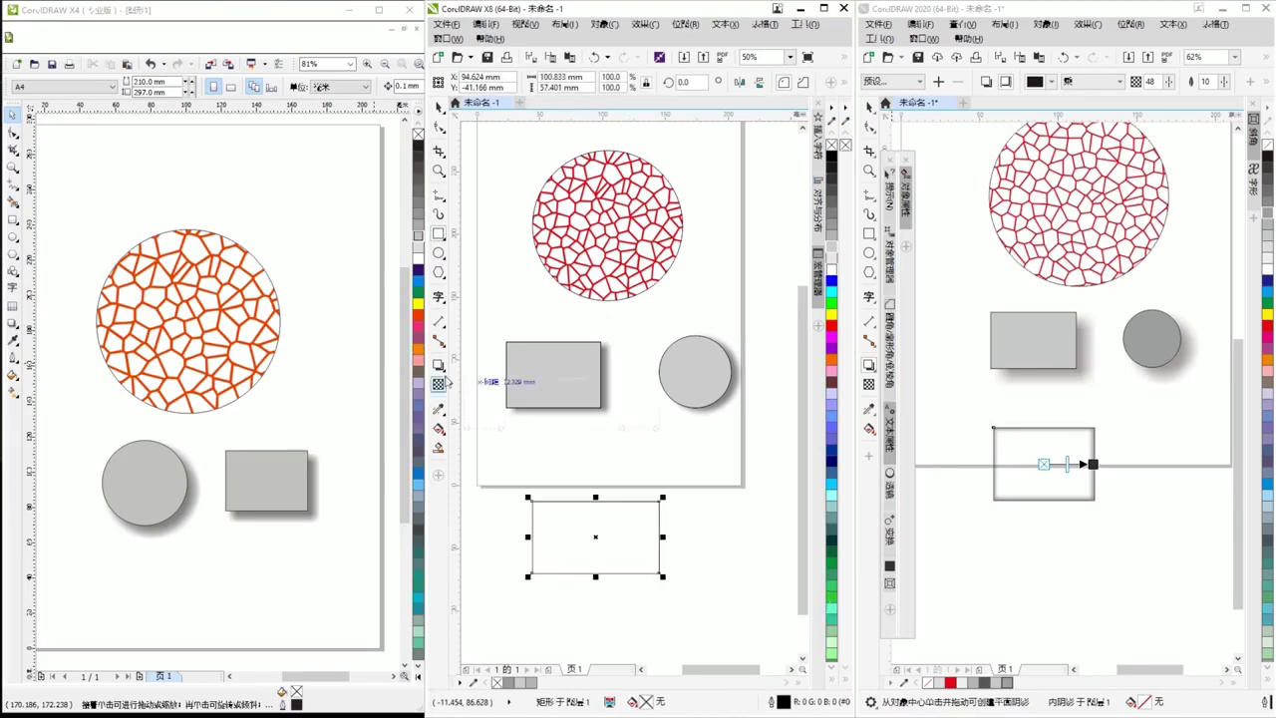
click(444, 369)
click(459, 367)
click(463, 84)
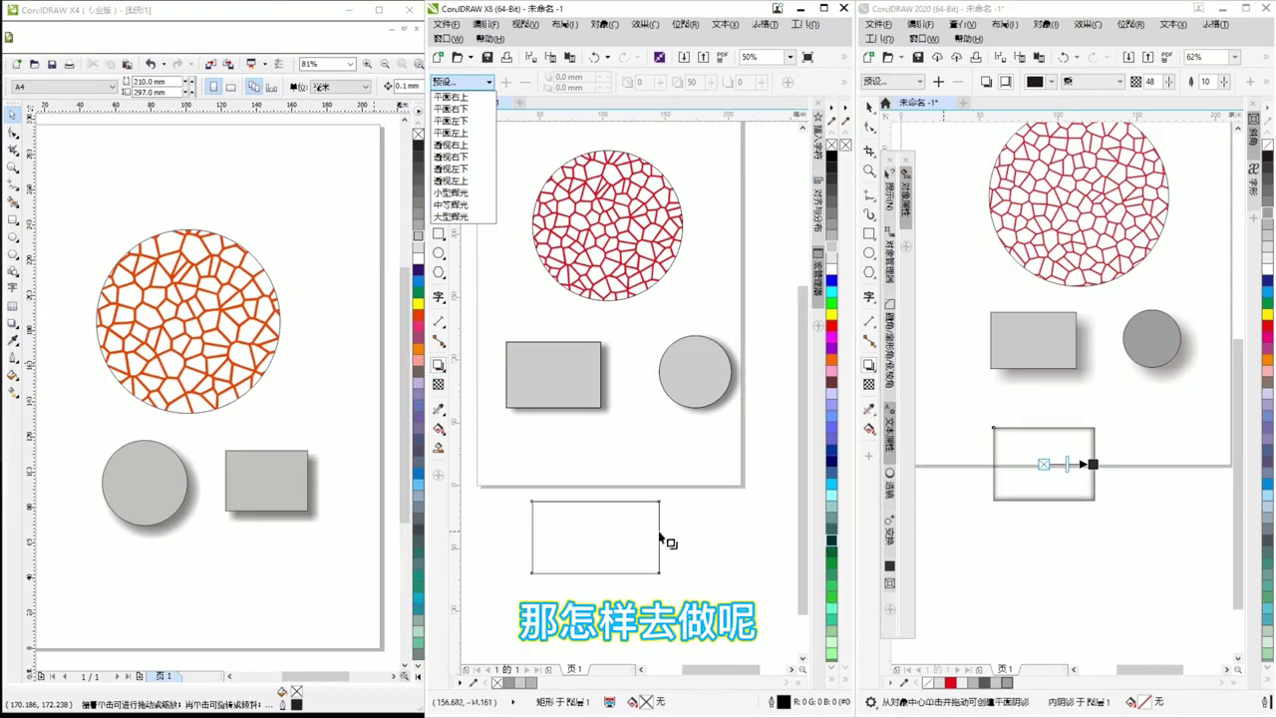
click(647, 143)
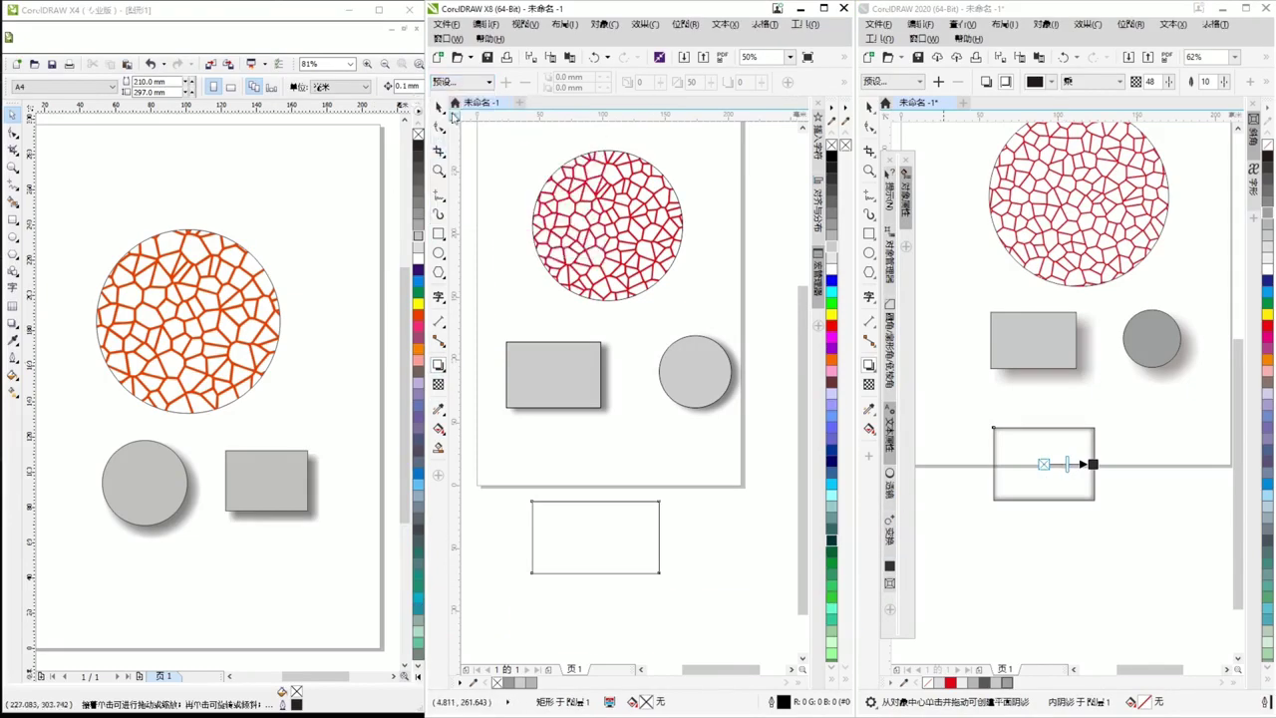
Duplicate the unfilled rectangle directly below the original.
click(438, 107)
drag(587, 473, 588, 376)
drag(597, 442, 597, 531)
right_click(597, 531)
Add a centred drop shadow with no offset to the lower rectangle and set its feathering direction to middle (中间).
click(438, 364)
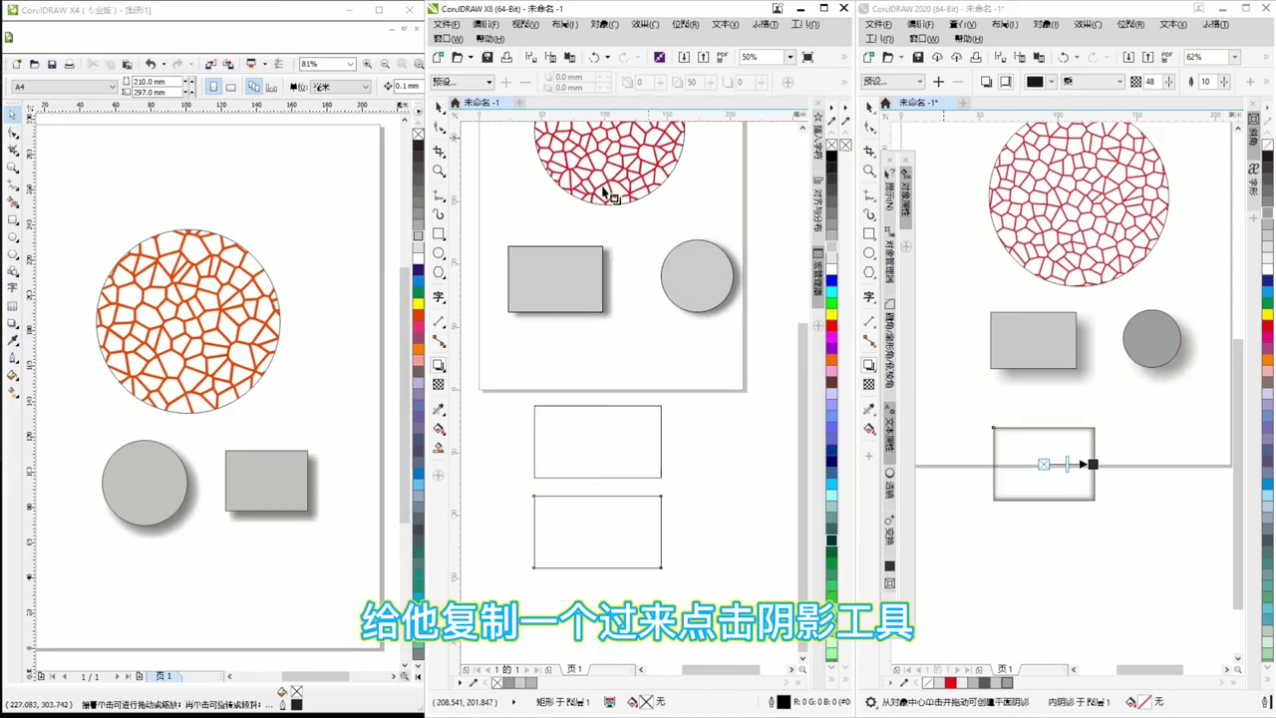
click(438, 366)
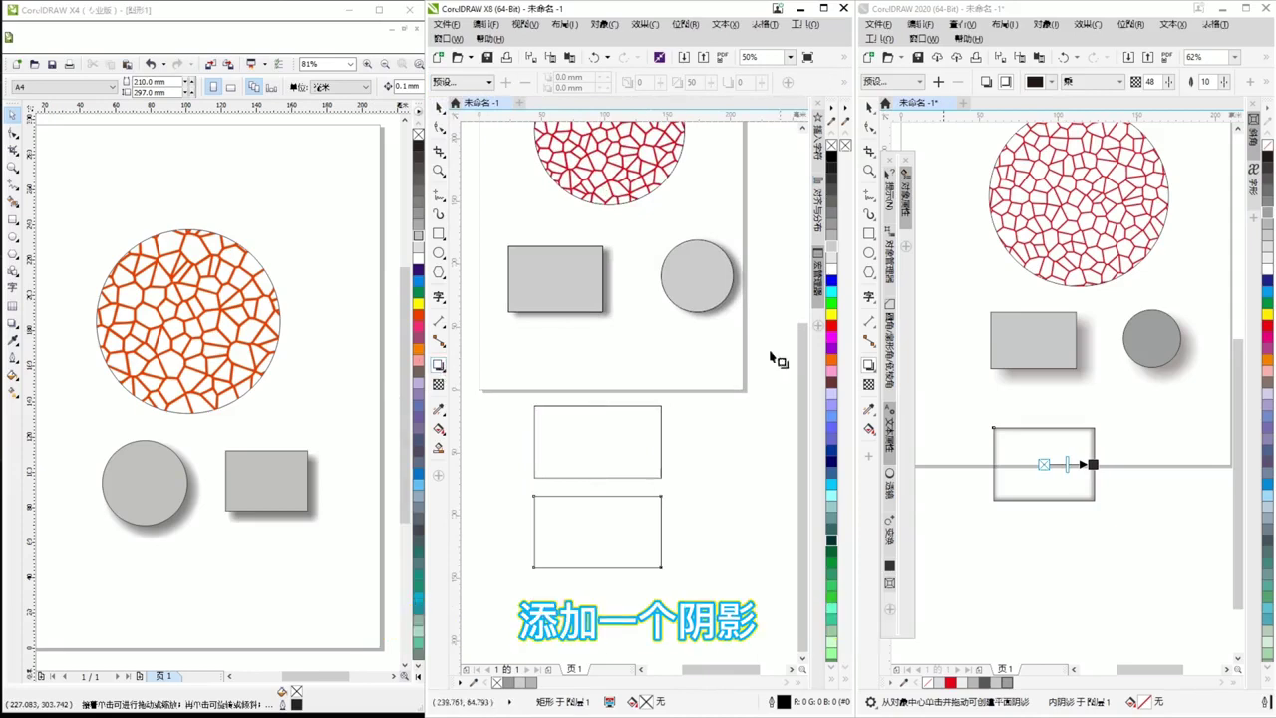
click(597, 532)
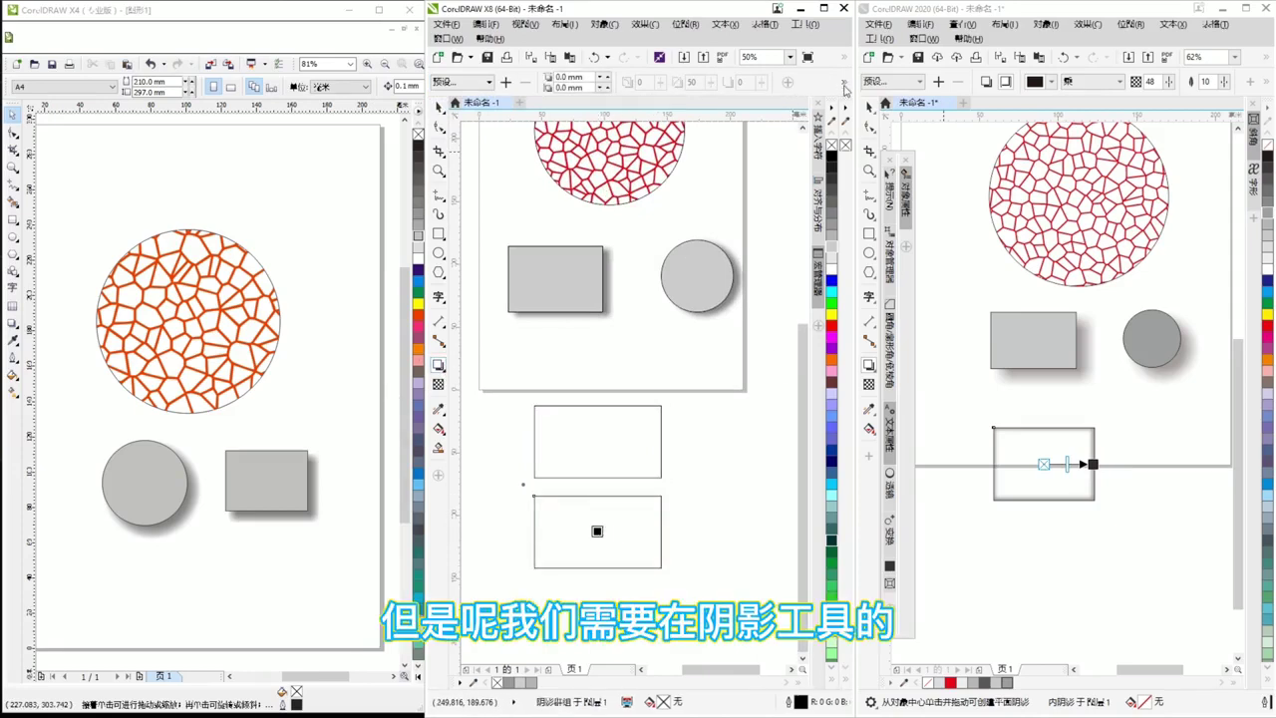
click(845, 86)
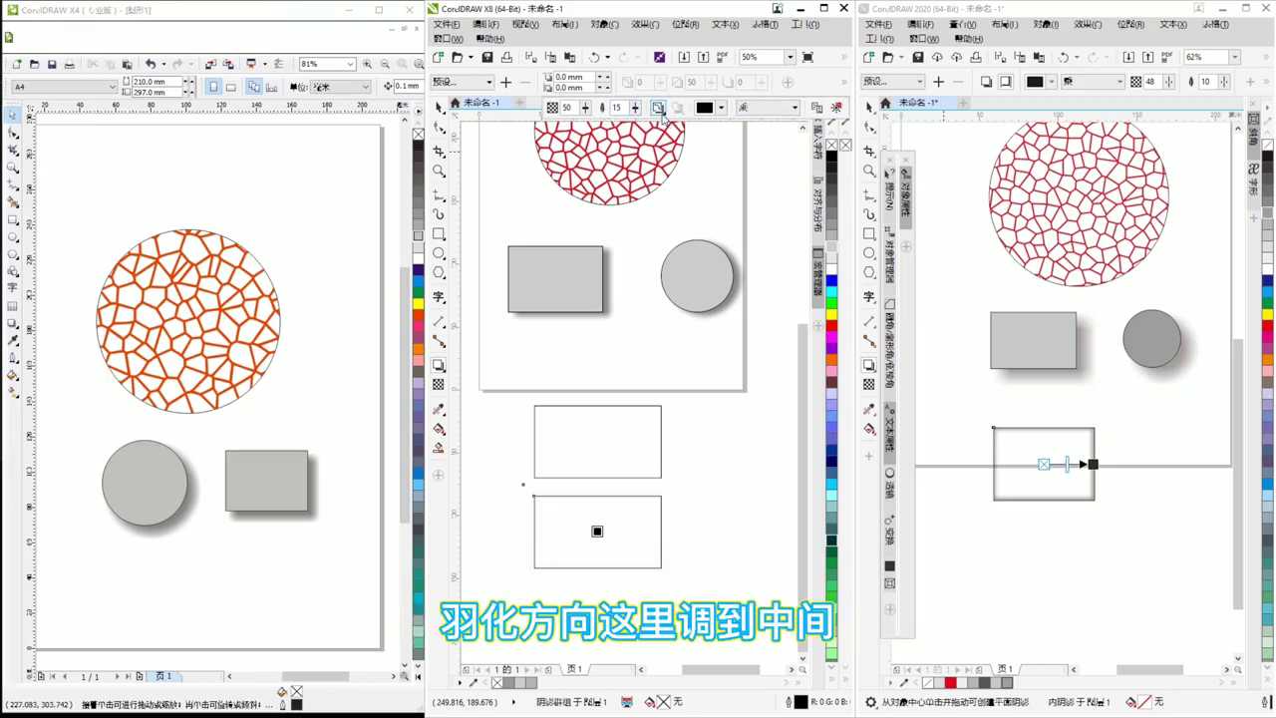
click(660, 111)
click(689, 156)
key(space)
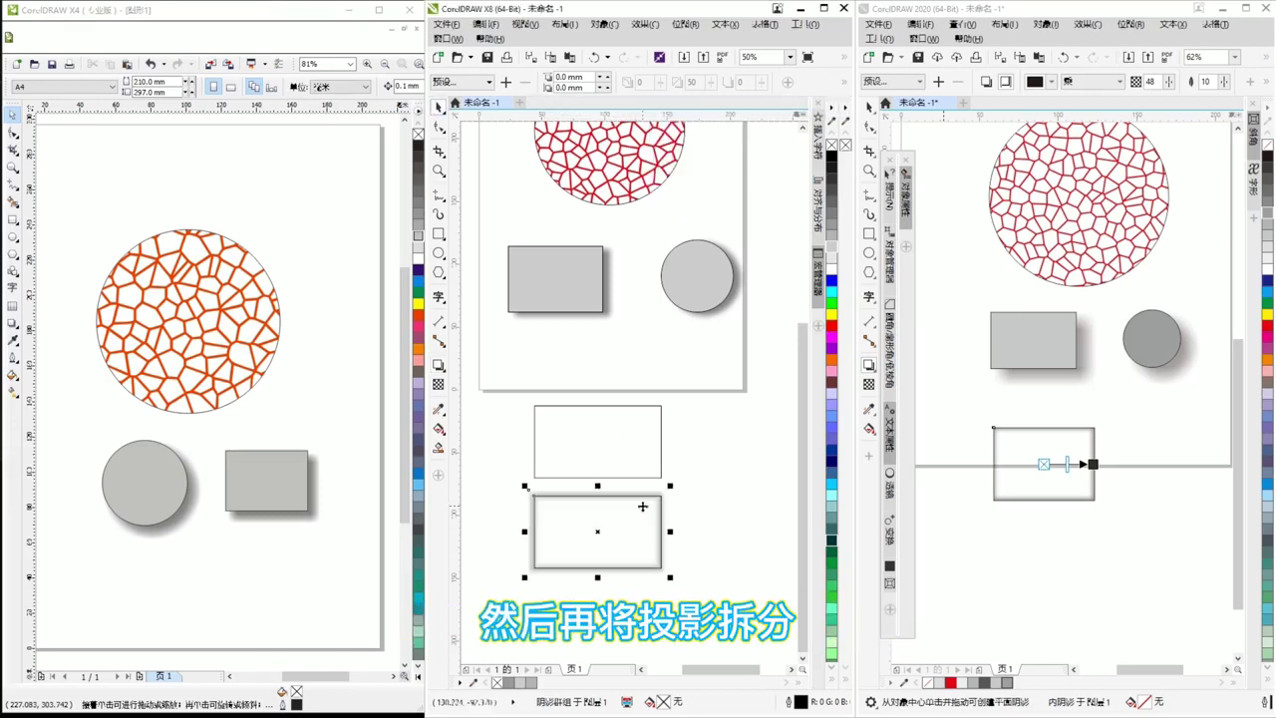
Break the shadow apart from the lower rectangle and move the rectangle down, off its shadow.
right_click(662, 512)
click(718, 535)
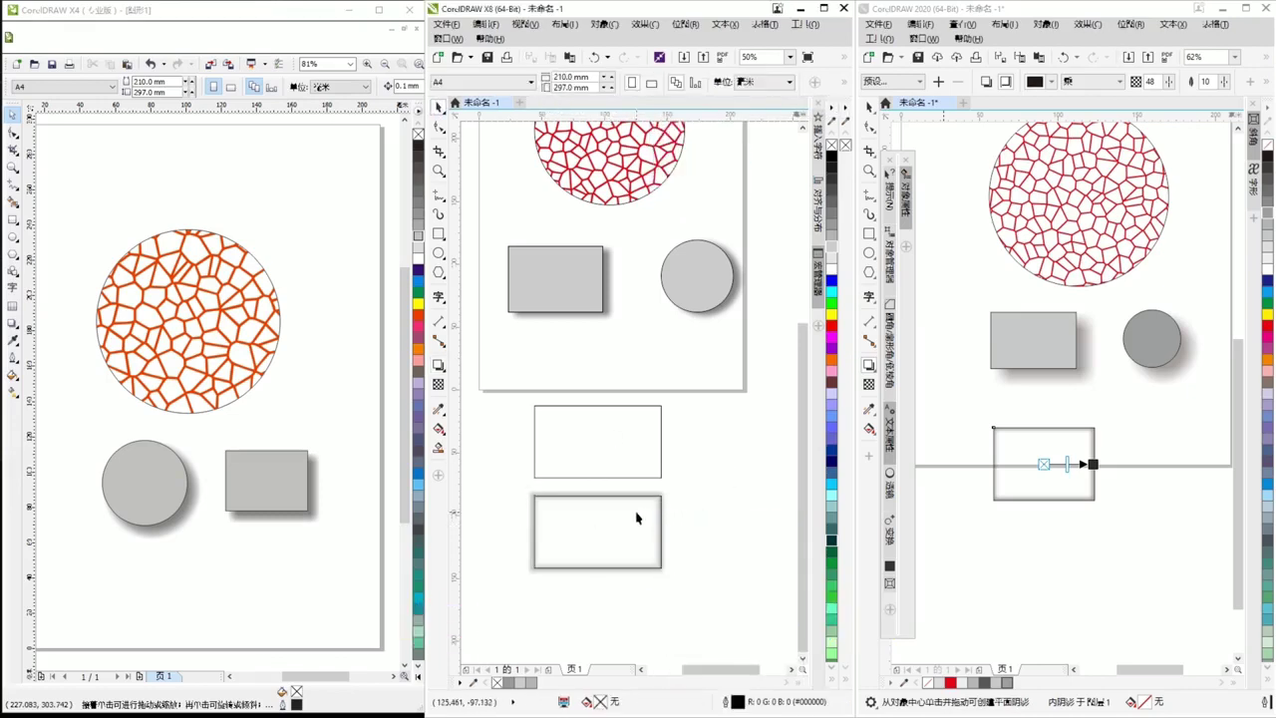
drag(637, 517, 643, 593)
PowerClip the separated shadow inside the upper unfilled rectangle.
right_click(632, 501)
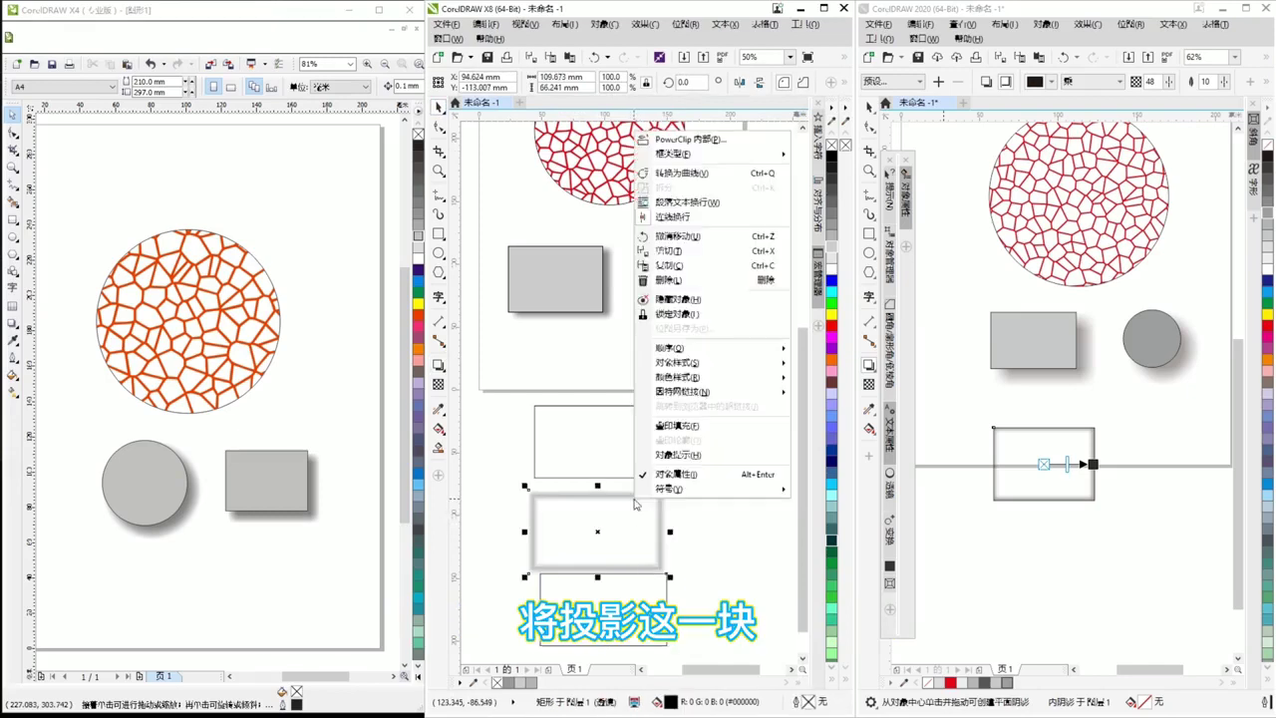
click(694, 143)
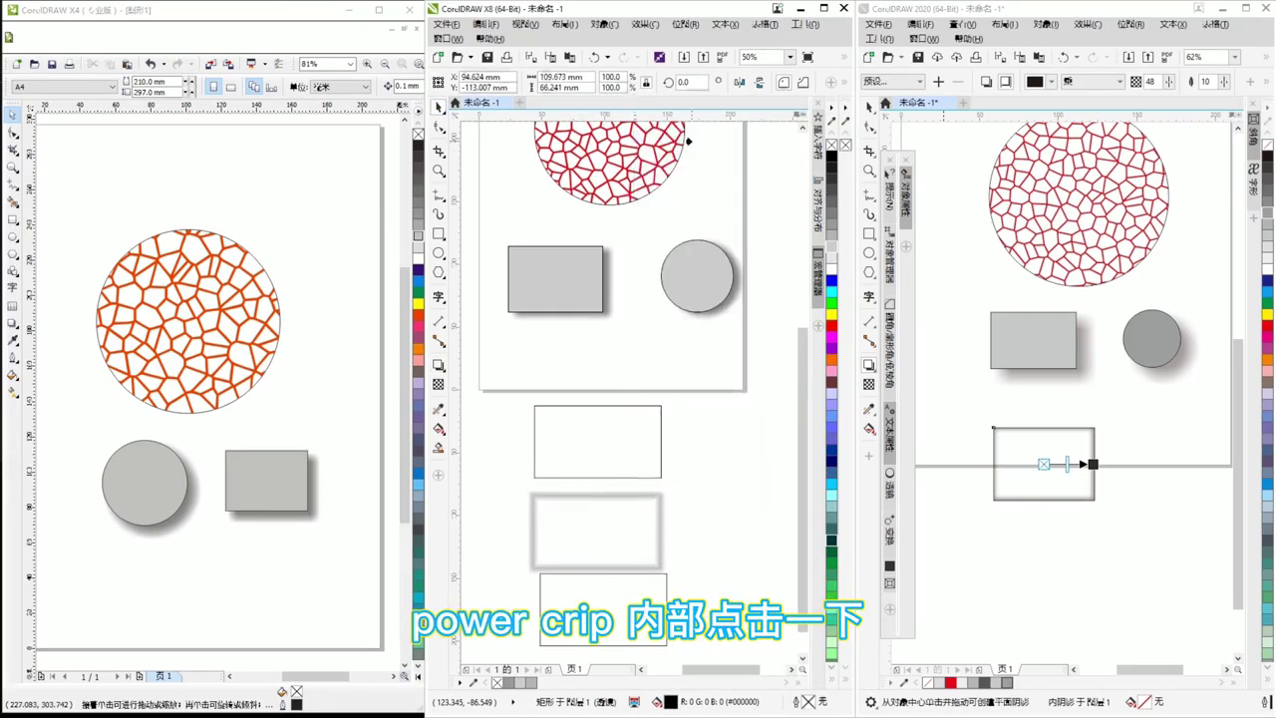
click(574, 441)
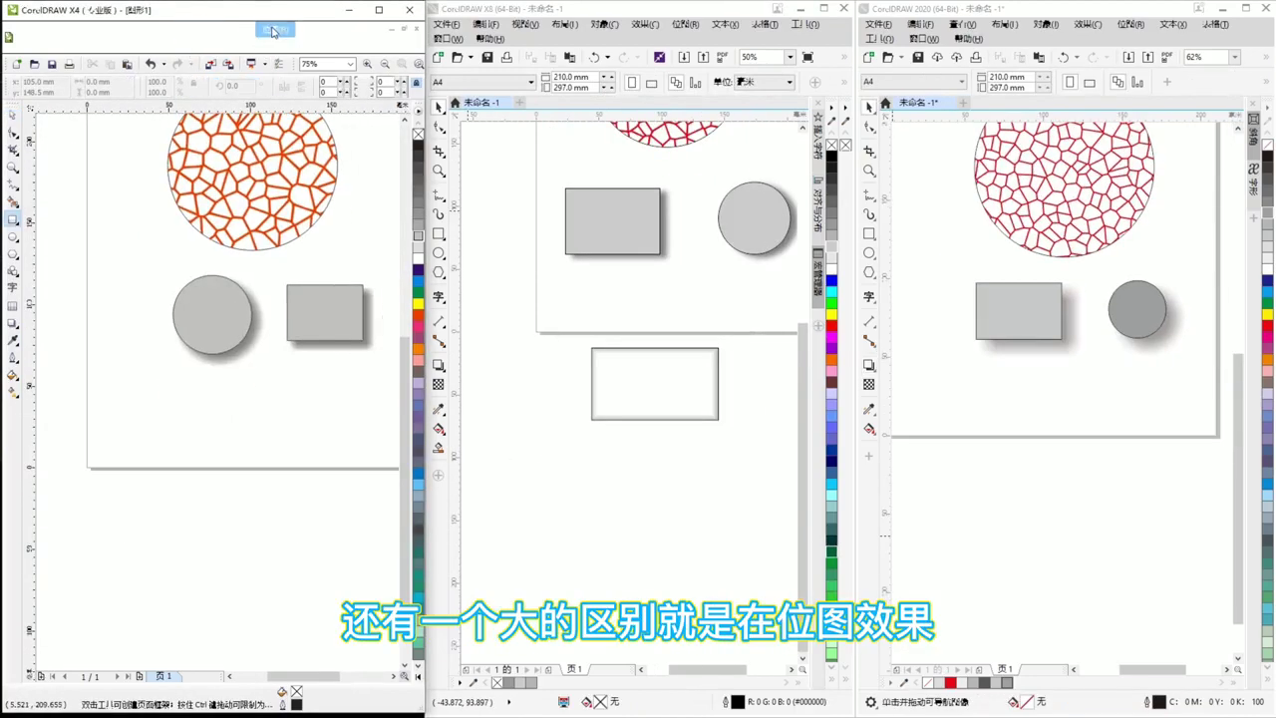
In CorelDRAW X4, draw a rectangle about 99 by 68 mm with 10% black fill and convert it to a bitmap.
drag(112, 440, 281, 555)
click(417, 245)
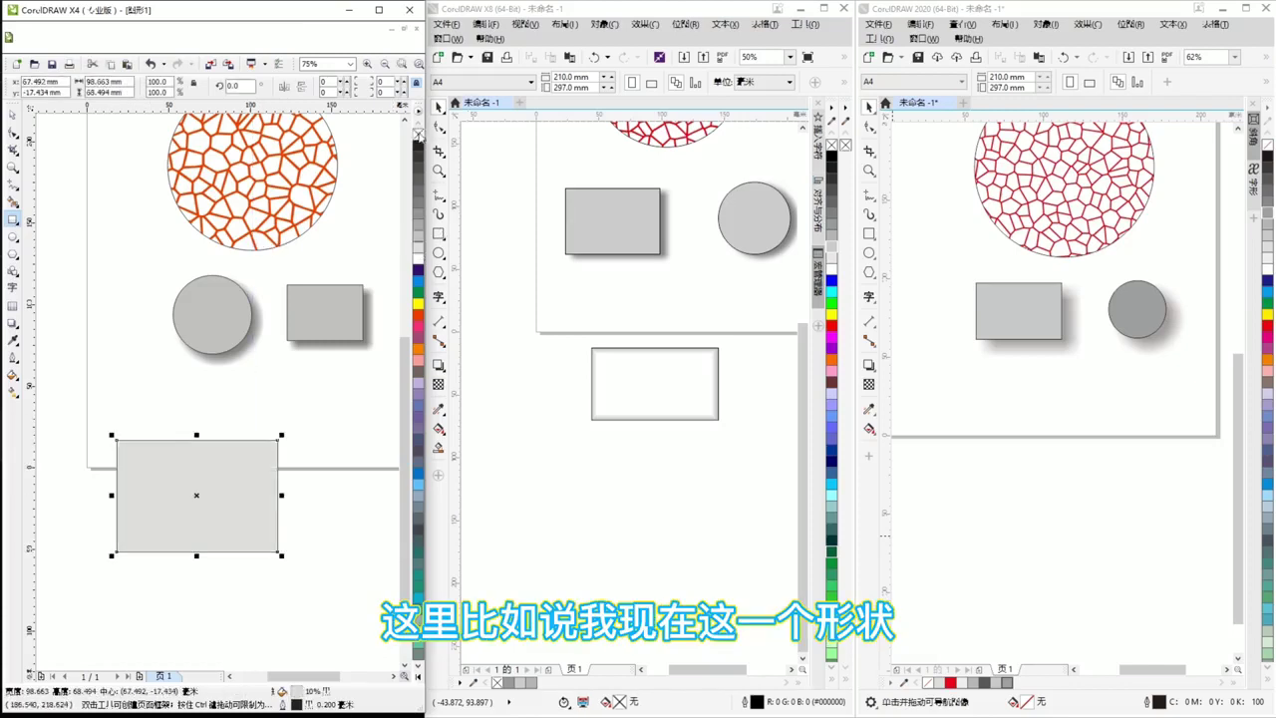
click(269, 32)
Apply the halftone (半色调) colour-transform effect to the grey bitmap with a maximum dot radius of 5.
click(273, 34)
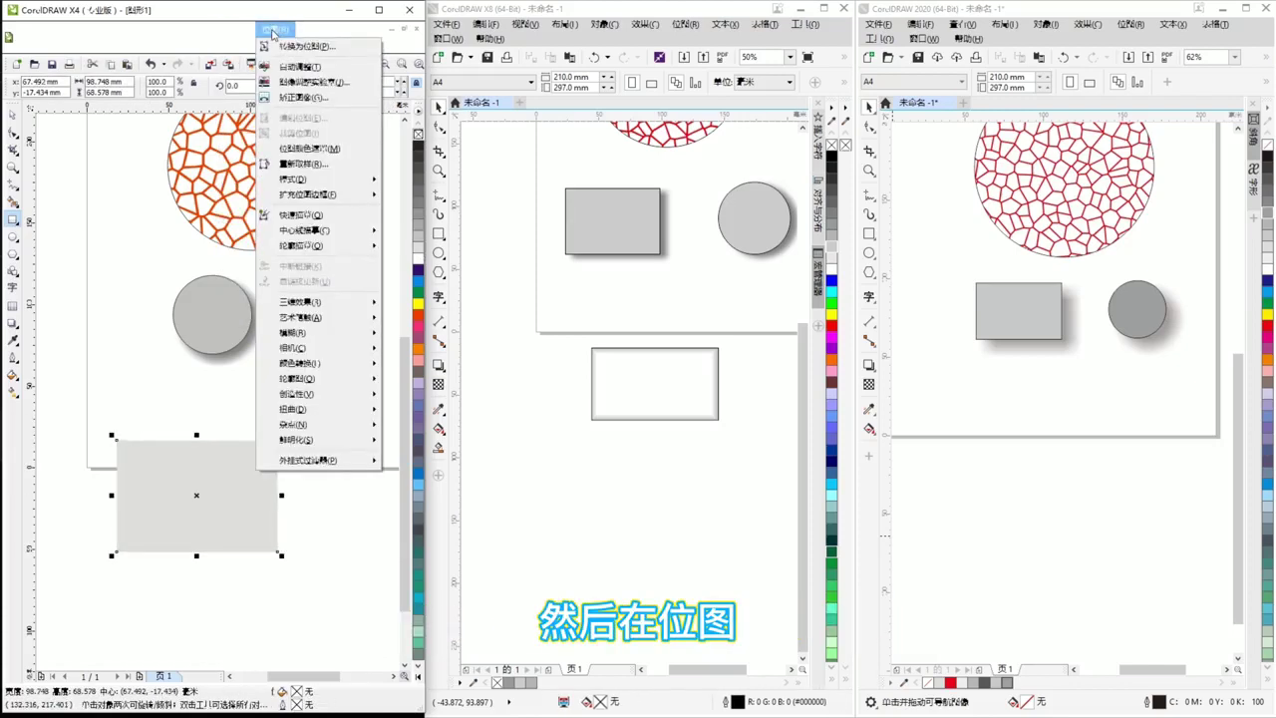
mouse_move(318, 412)
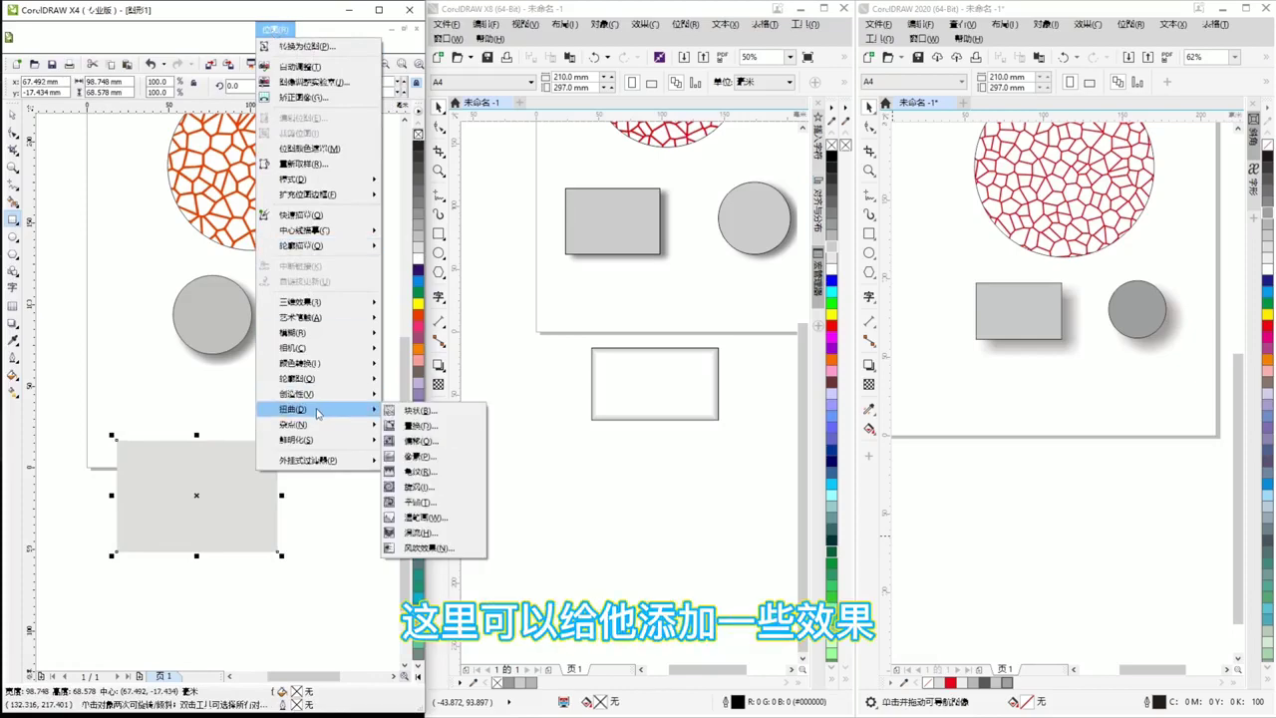
click(419, 379)
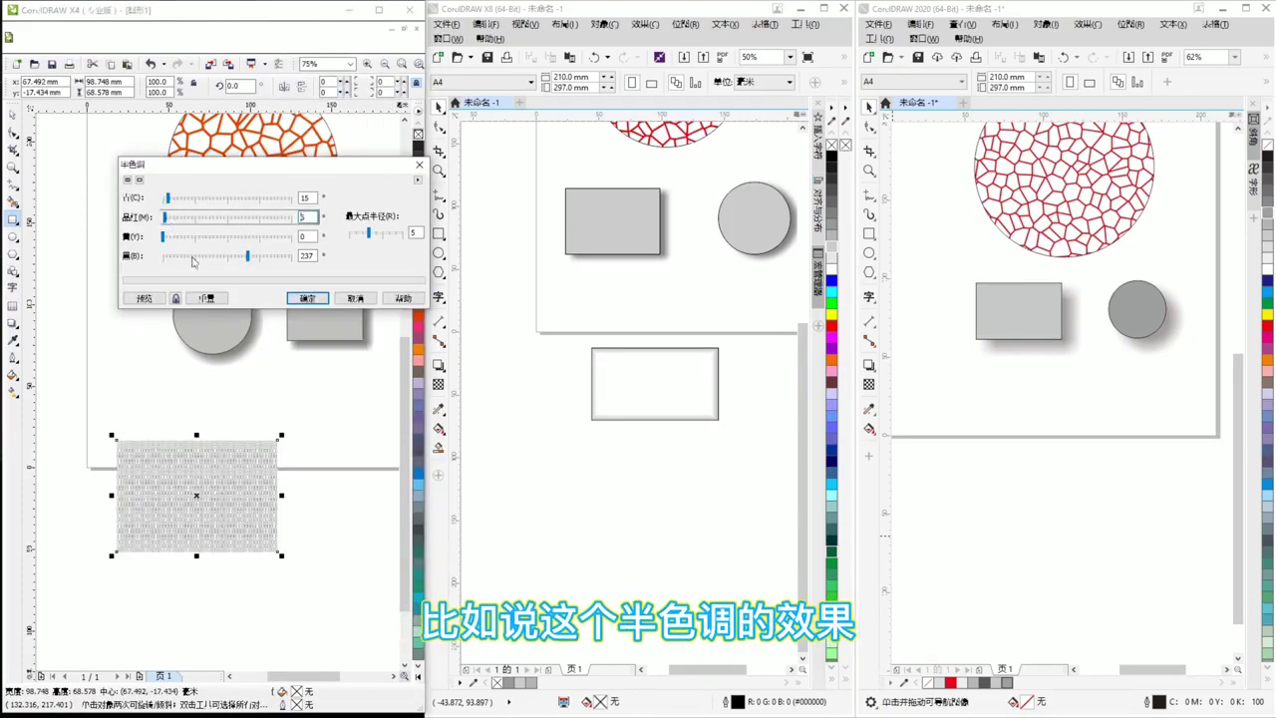
click(305, 298)
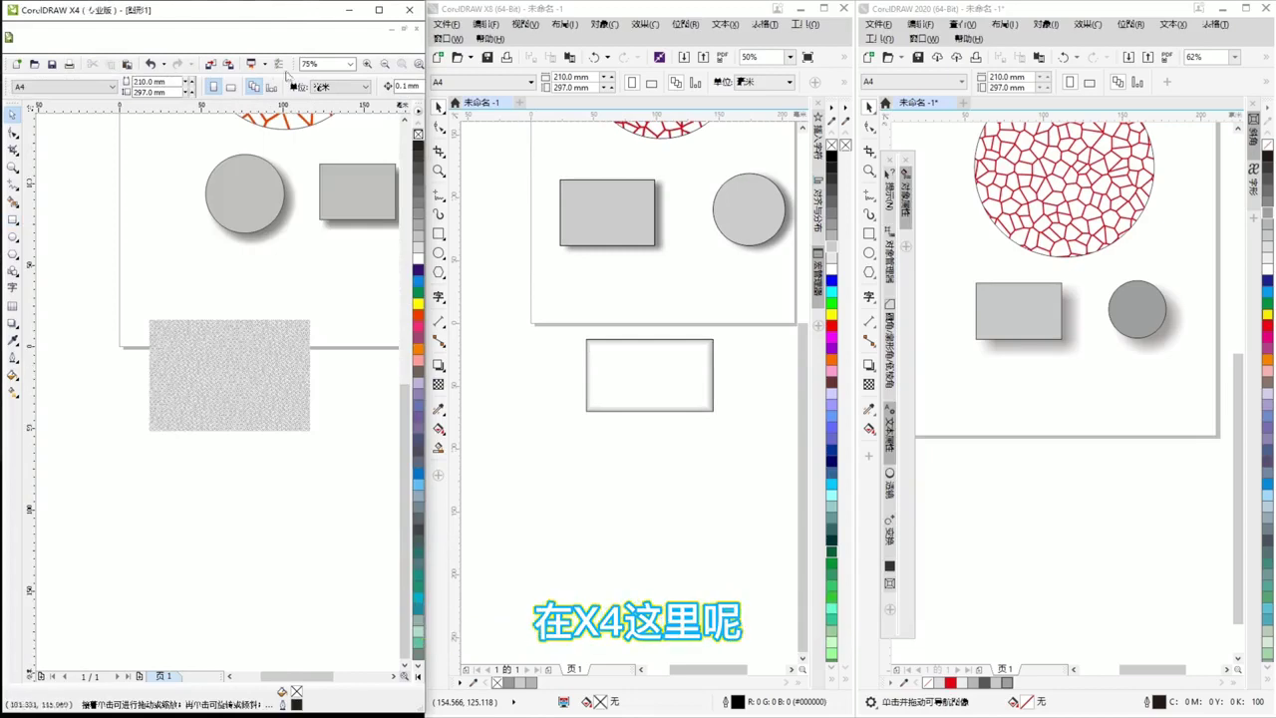
Compare the bitmap effect categories in CorelDRAW X4 and X8, looking for the texture (底纹) effects.
click(271, 30)
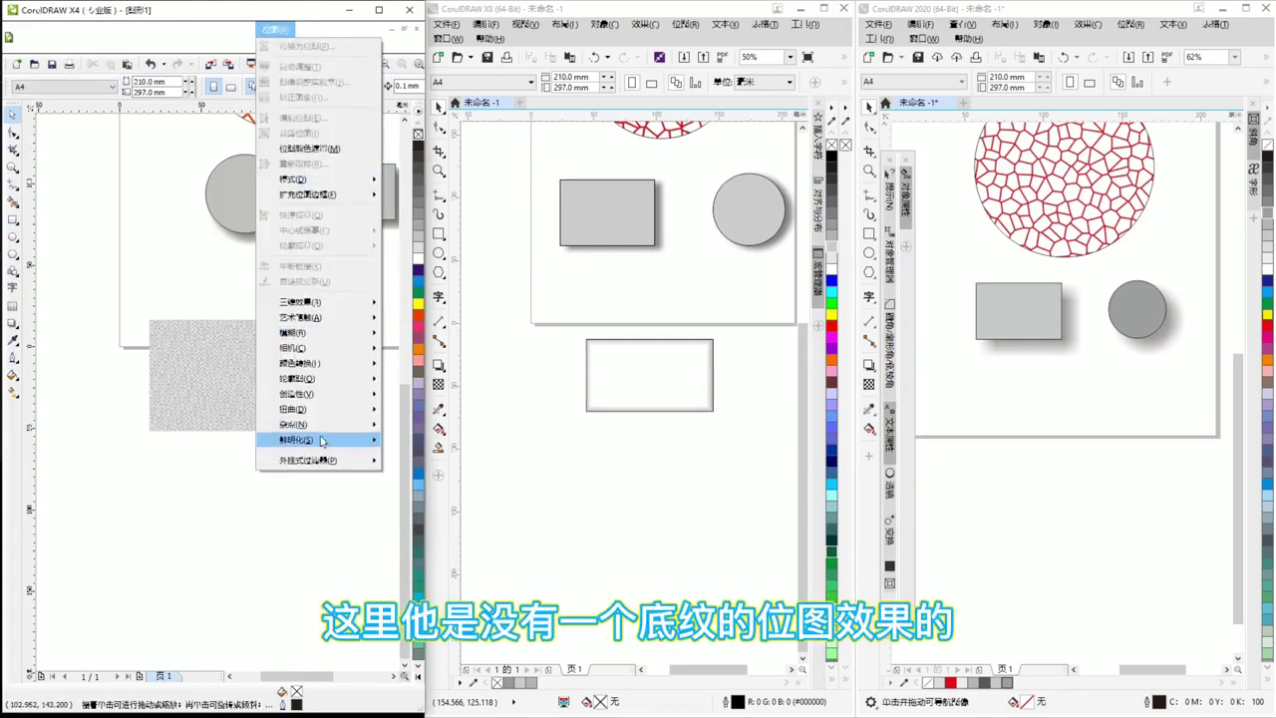
click(686, 24)
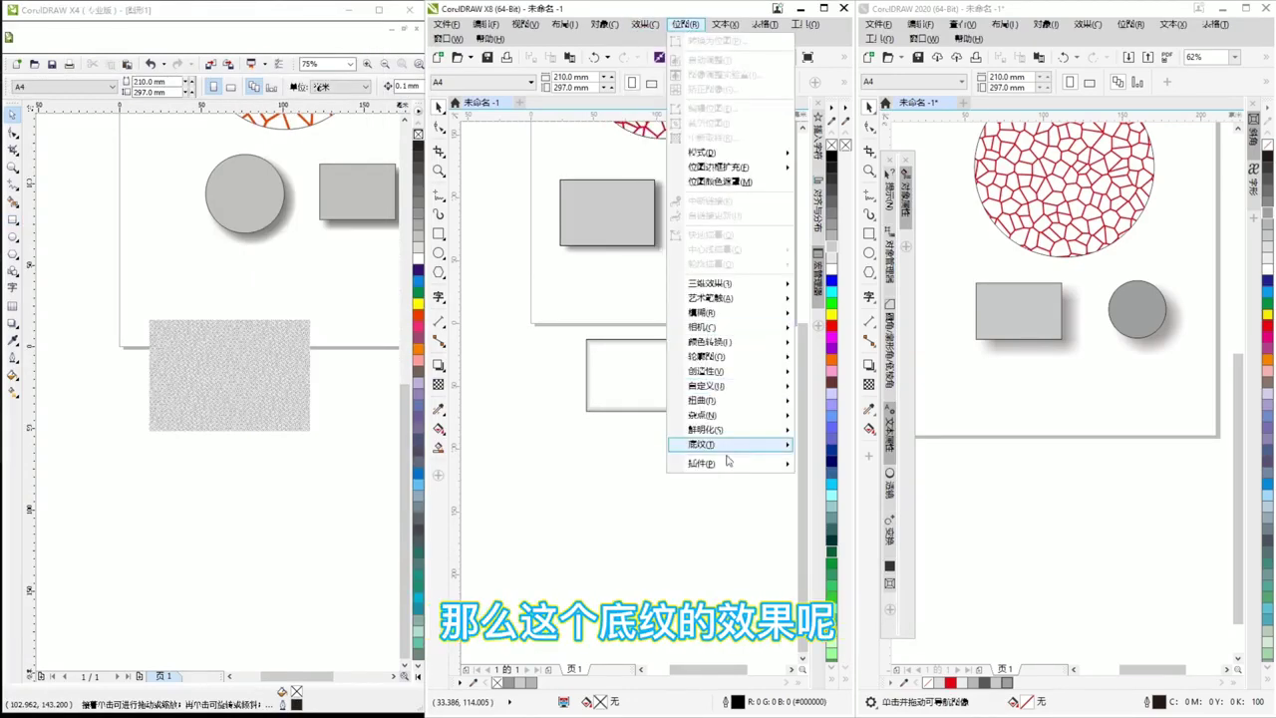
mouse_move(728, 447)
In CorelDRAW X8, draw a cyan-filled circle about 75 mm wide below the inner-shadow rectangle and convert it to a bitmap.
click(513, 383)
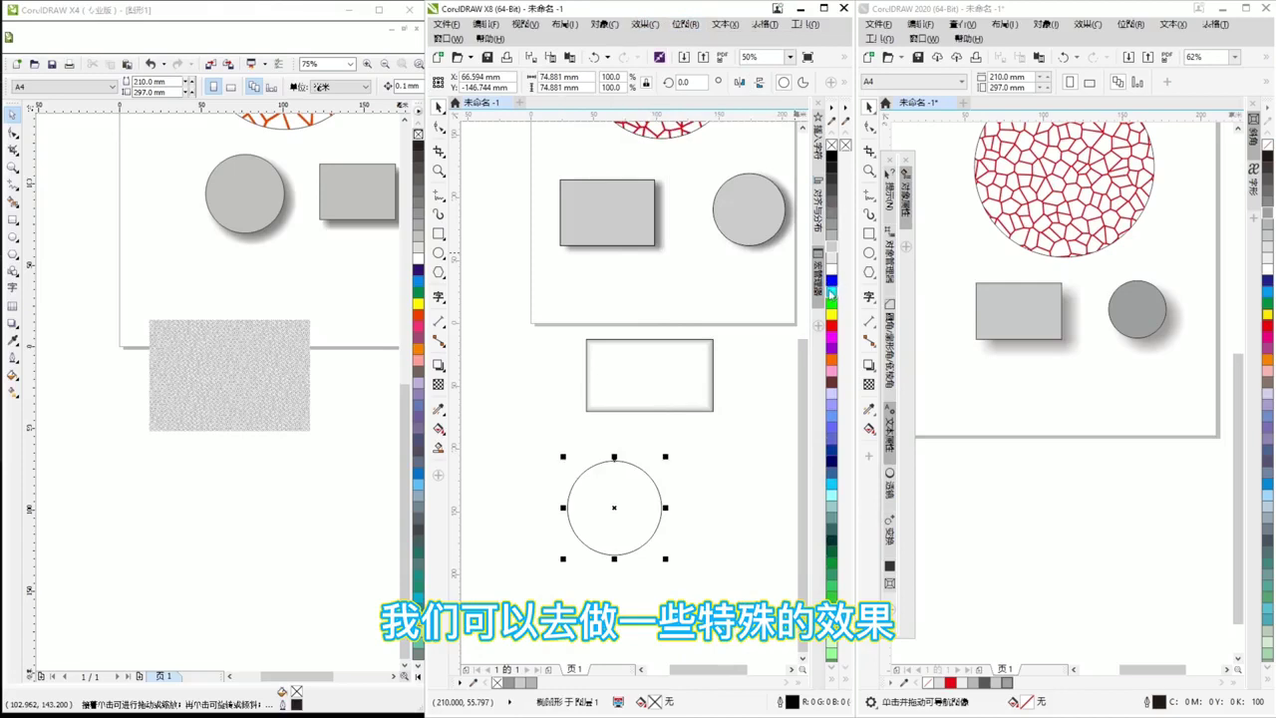
click(832, 295)
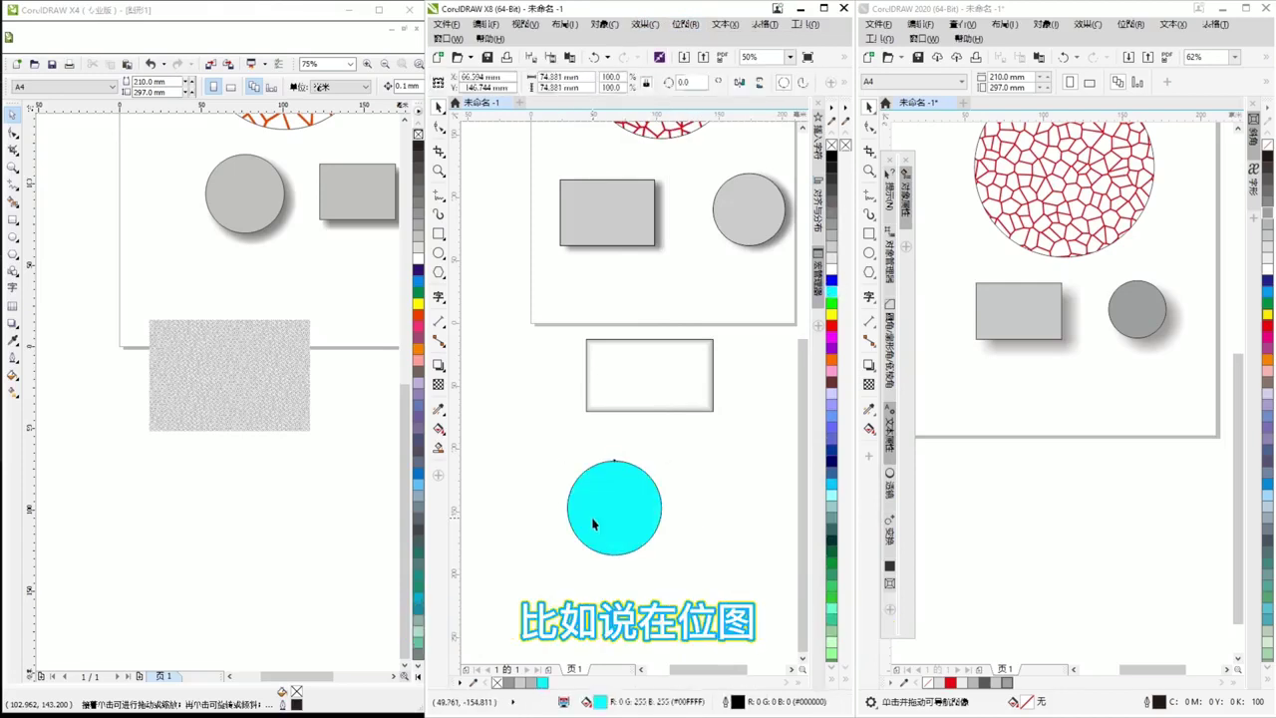
click(685, 24)
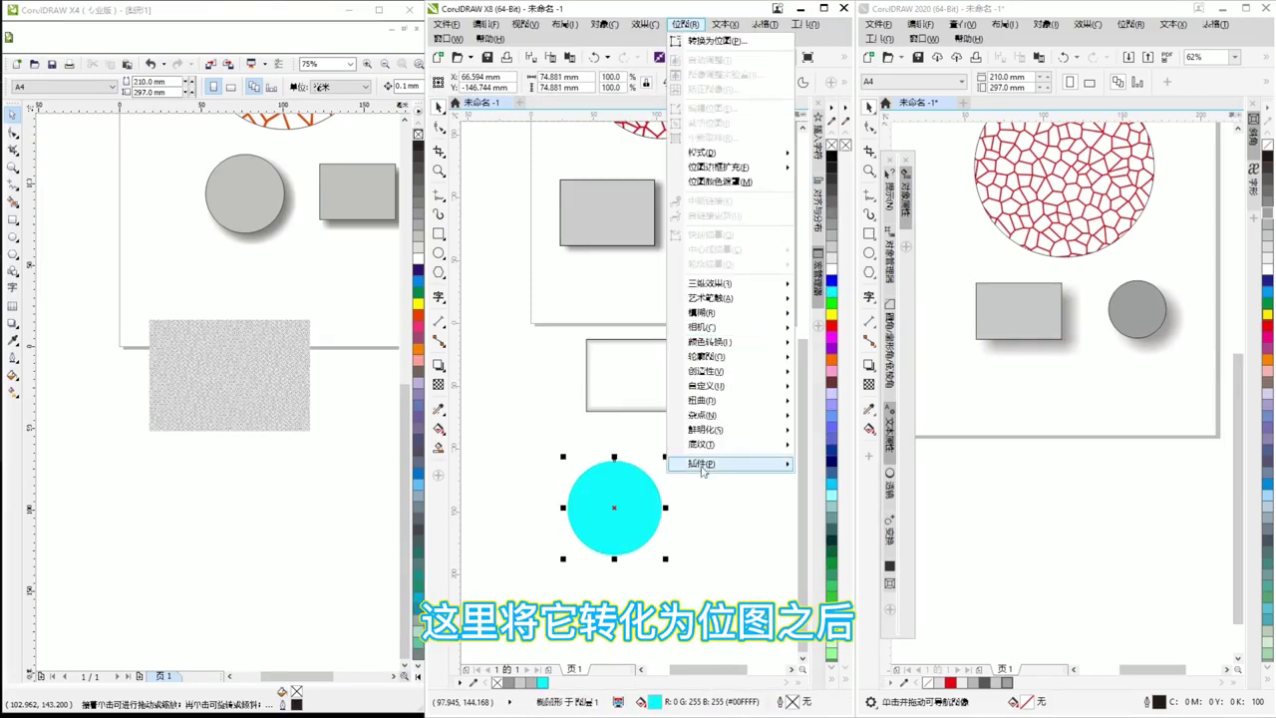
click(715, 42)
click(604, 435)
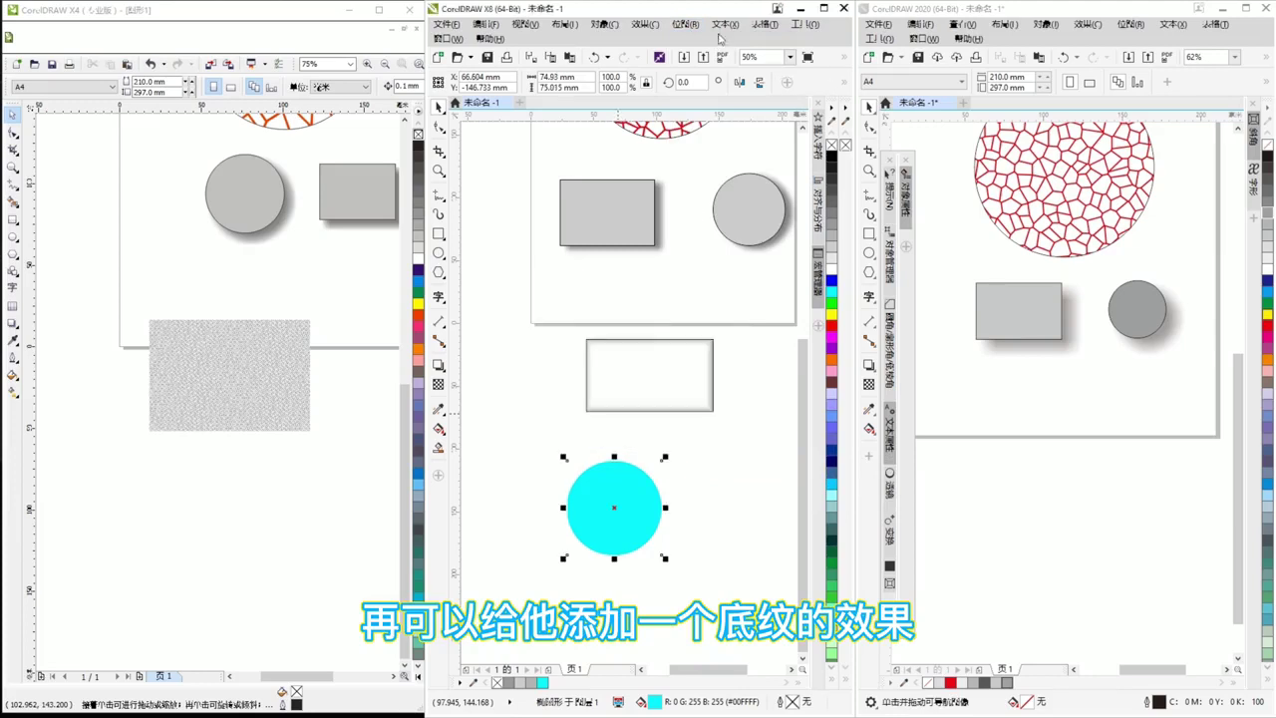
Apply a texture (底纹) effect that gives the cyan circle bitmap a raised, shaded edge.
click(685, 24)
mouse_move(726, 448)
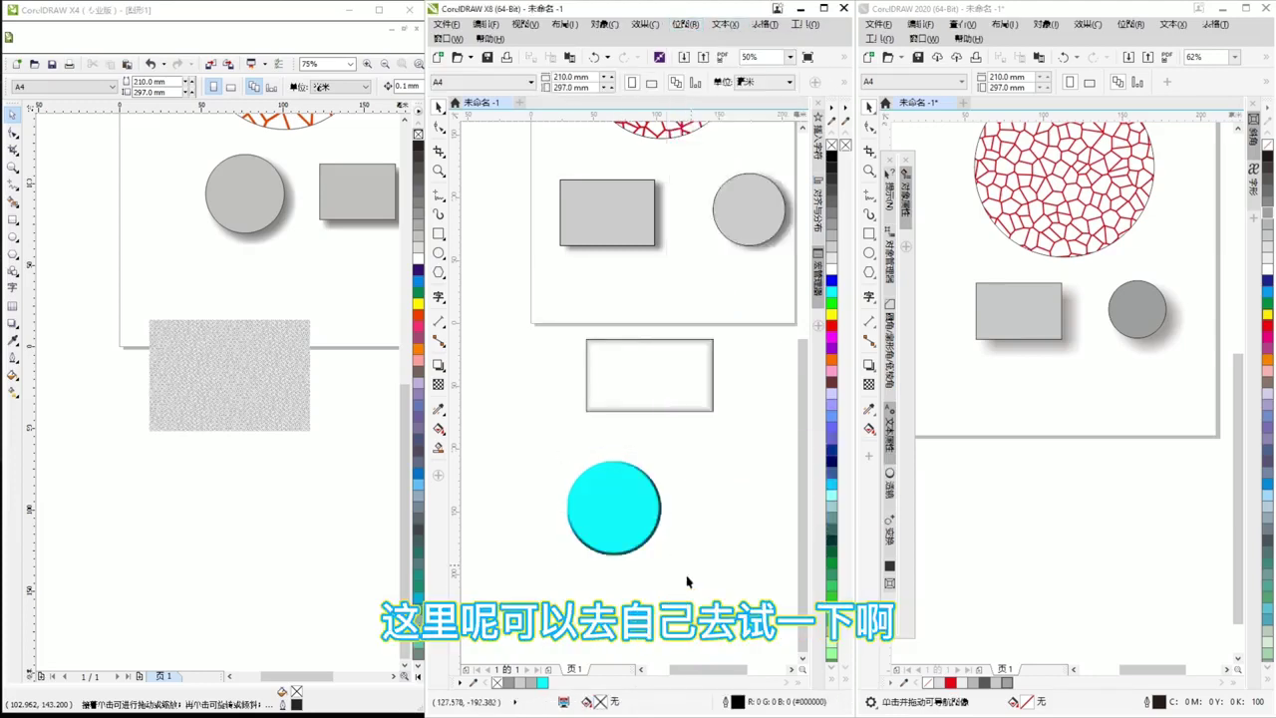
drag(682, 602, 660, 504)
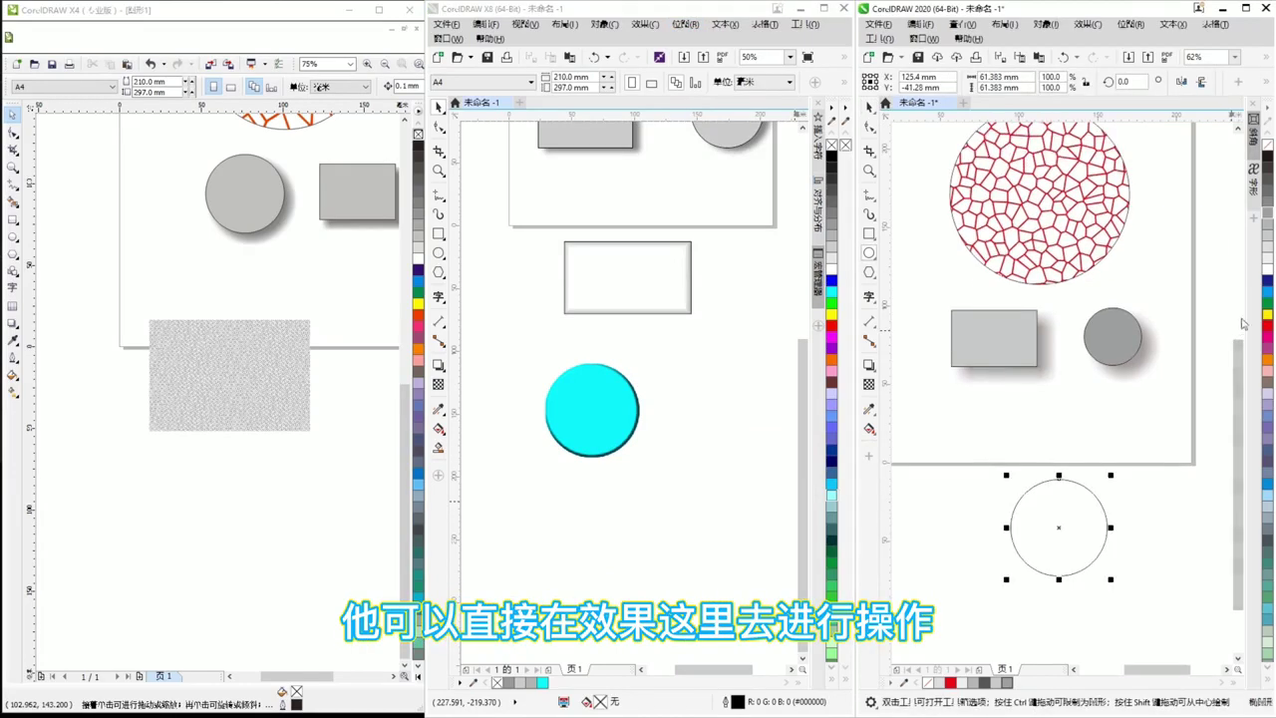
In CorelDRAW 2020, fill the circle about 61 mm wide below the page with blue and apply the 折皱 texture effect.
click(1268, 296)
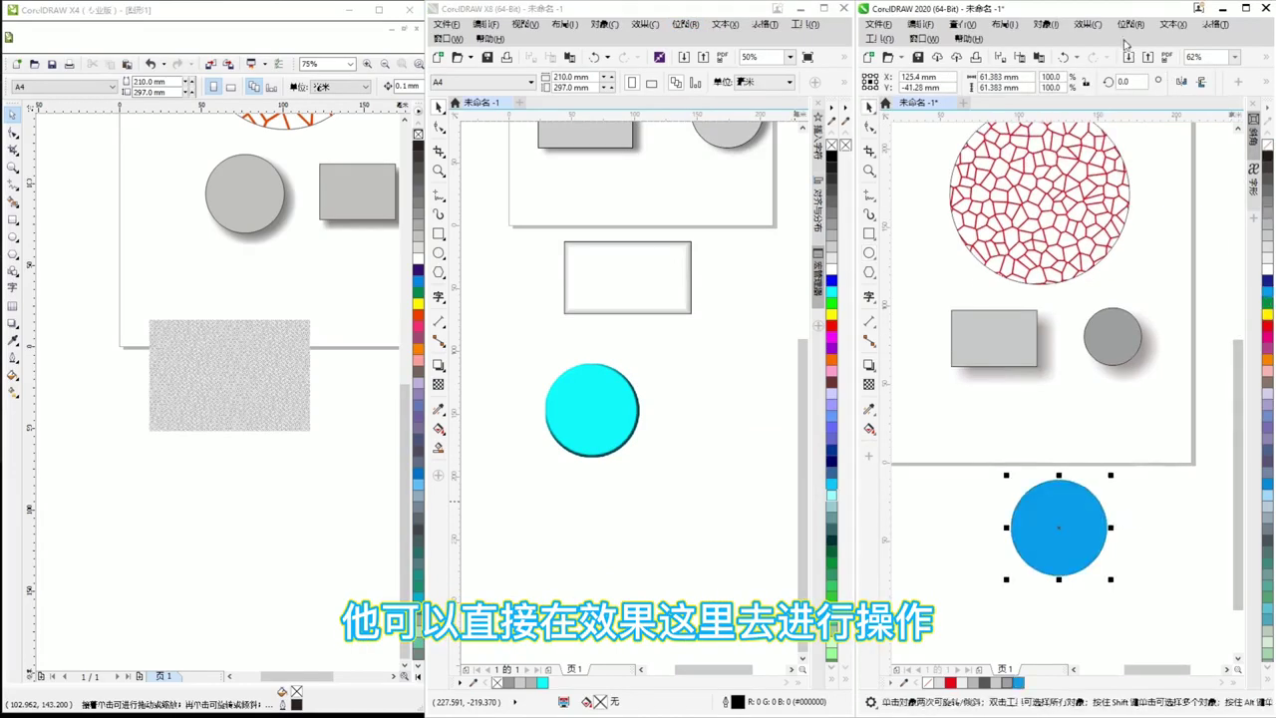
click(1087, 24)
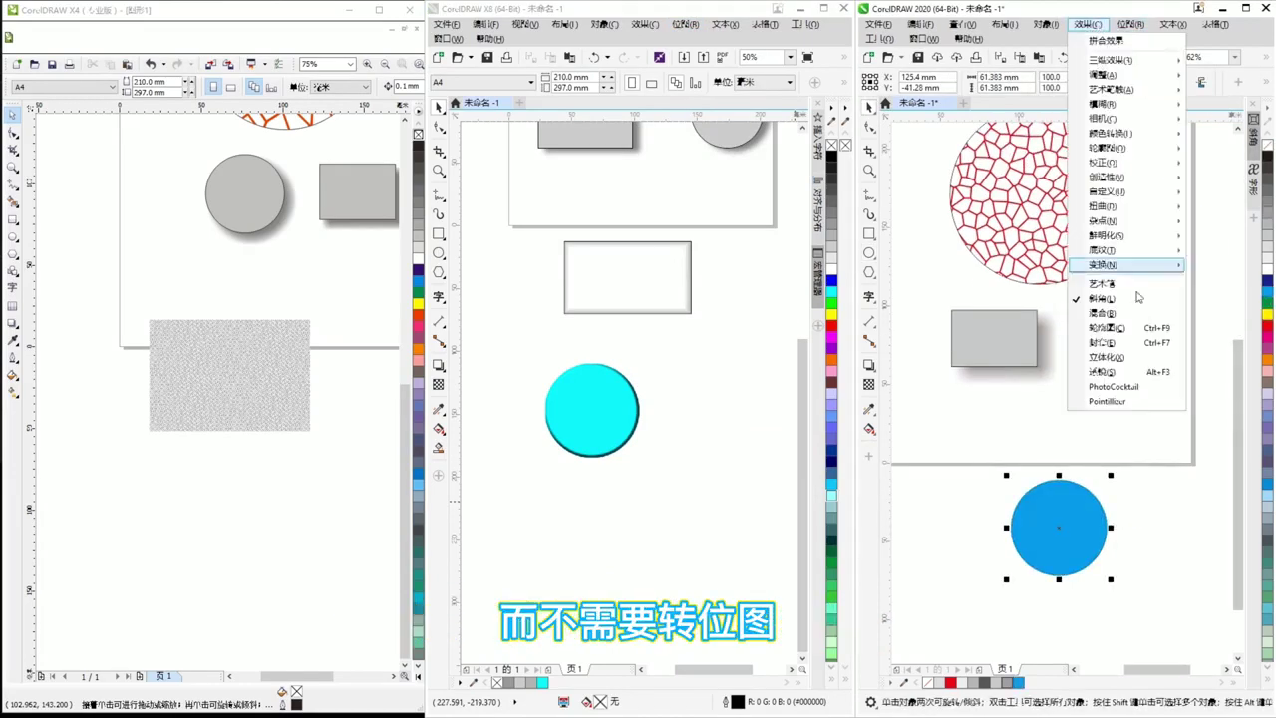
mouse_move(1119, 257)
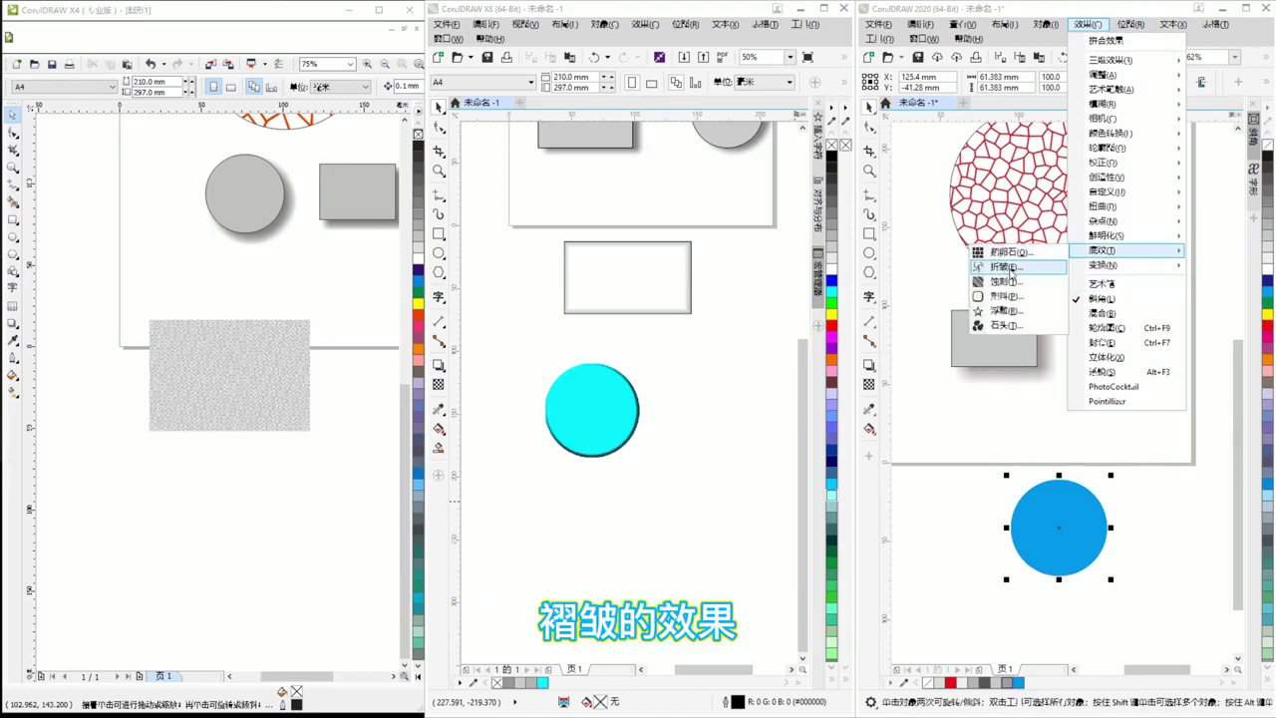
click(1005, 267)
click(1104, 413)
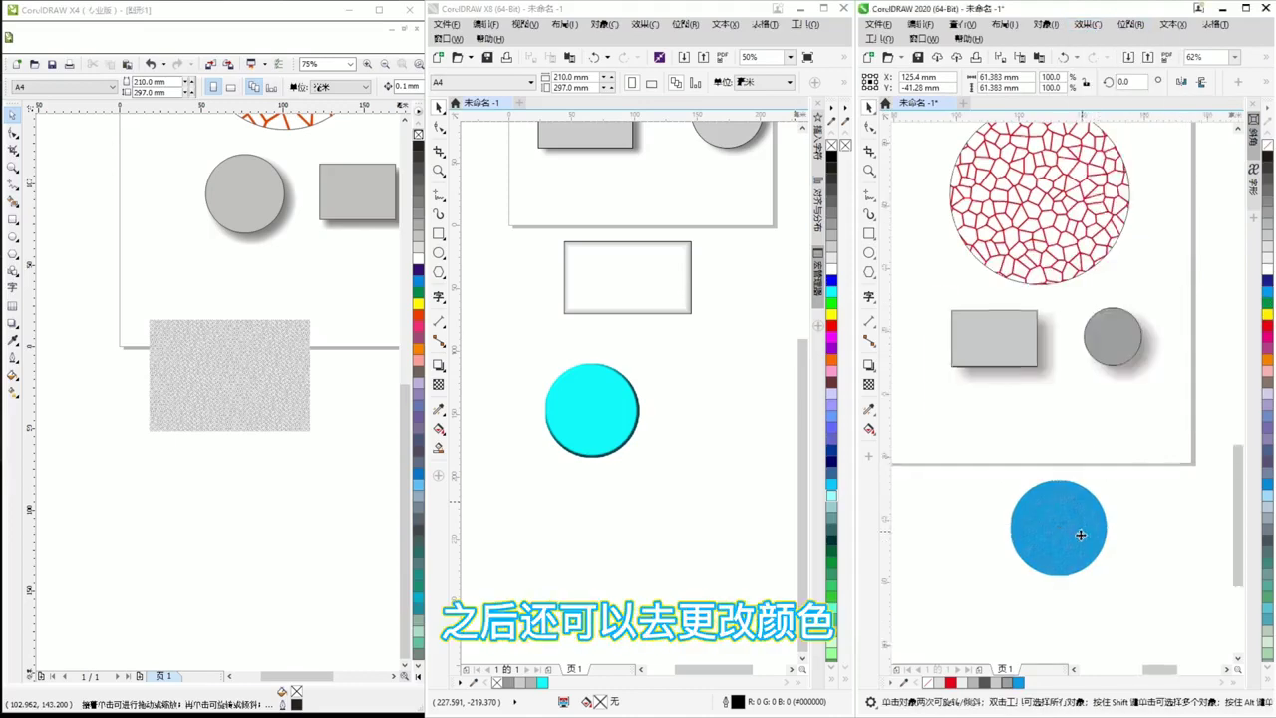
Inspect the wrinkled texture up close and change the circle's fill to yellow.
scroll(1080, 532, up, 2)
drag(1053, 512, 1117, 368)
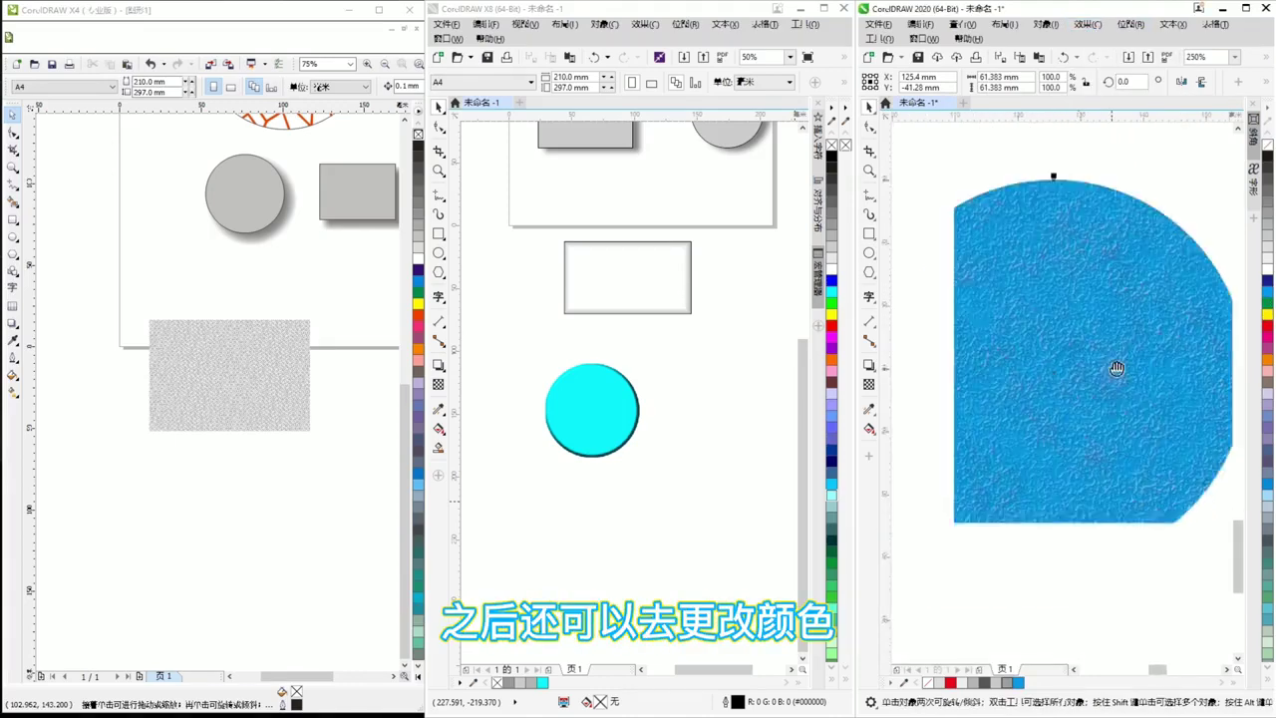
click(1268, 312)
scroll(1067, 399, down, 3)
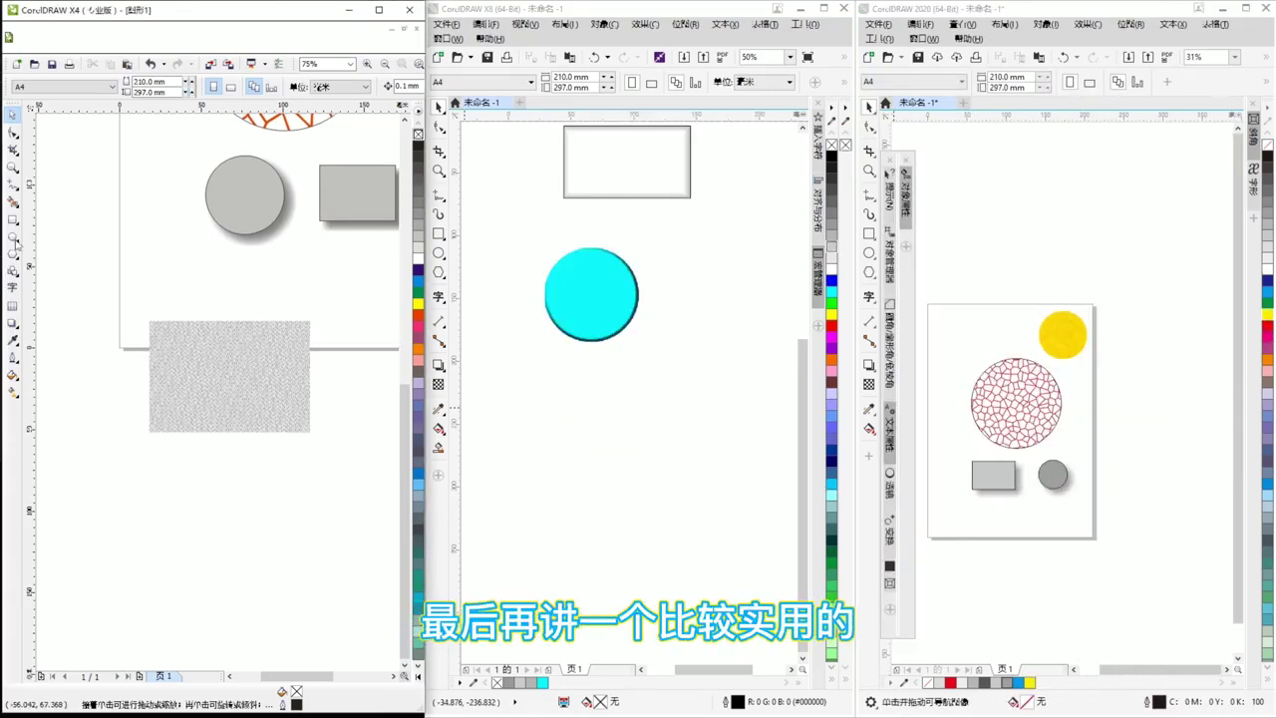
In CorelDRAW X4, scatter small circles and overlapping rectangles of different sizes below the halftone bitmap.
click(13, 238)
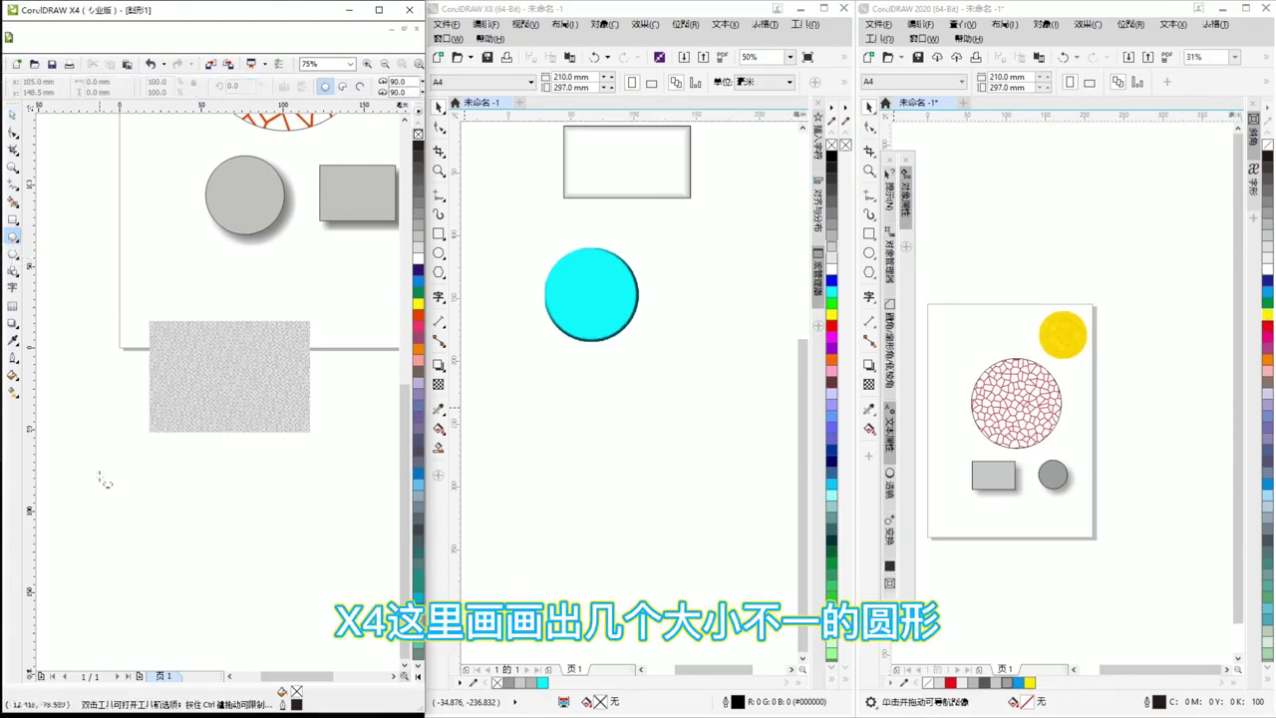
drag(110, 458, 180, 500)
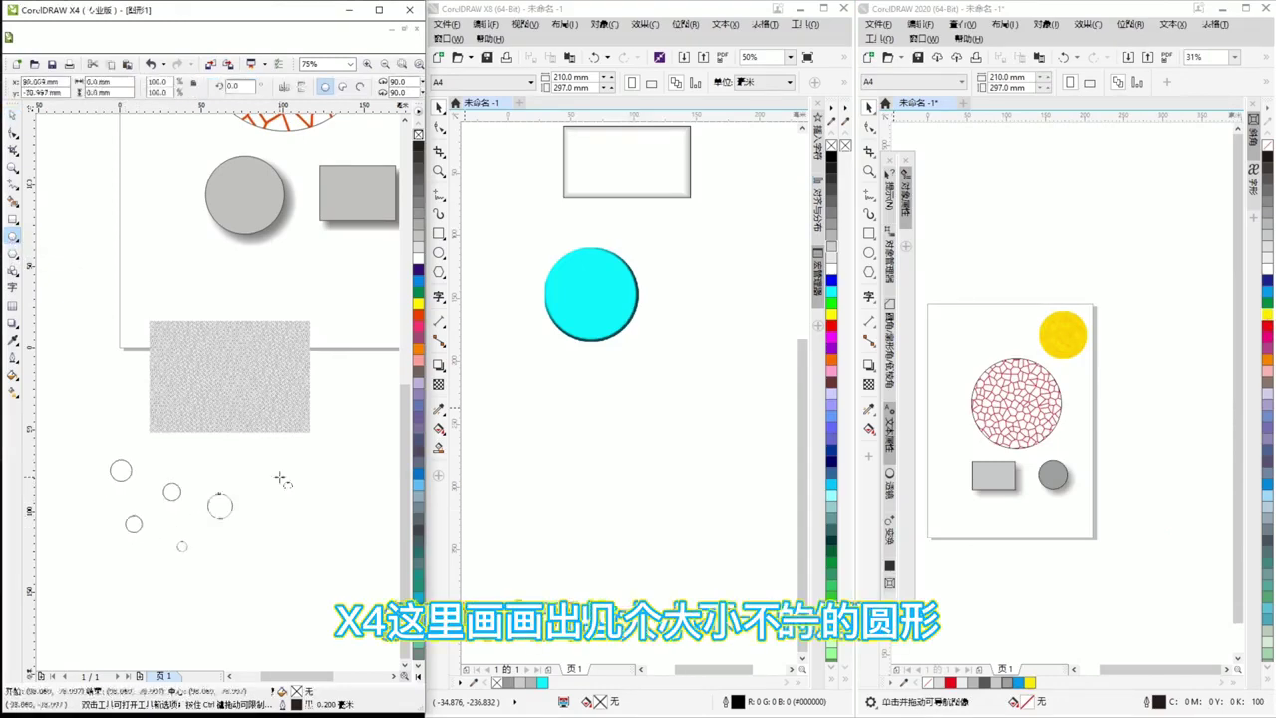
drag(281, 478, 309, 506)
drag(249, 551, 277, 580)
drag(199, 598, 213, 612)
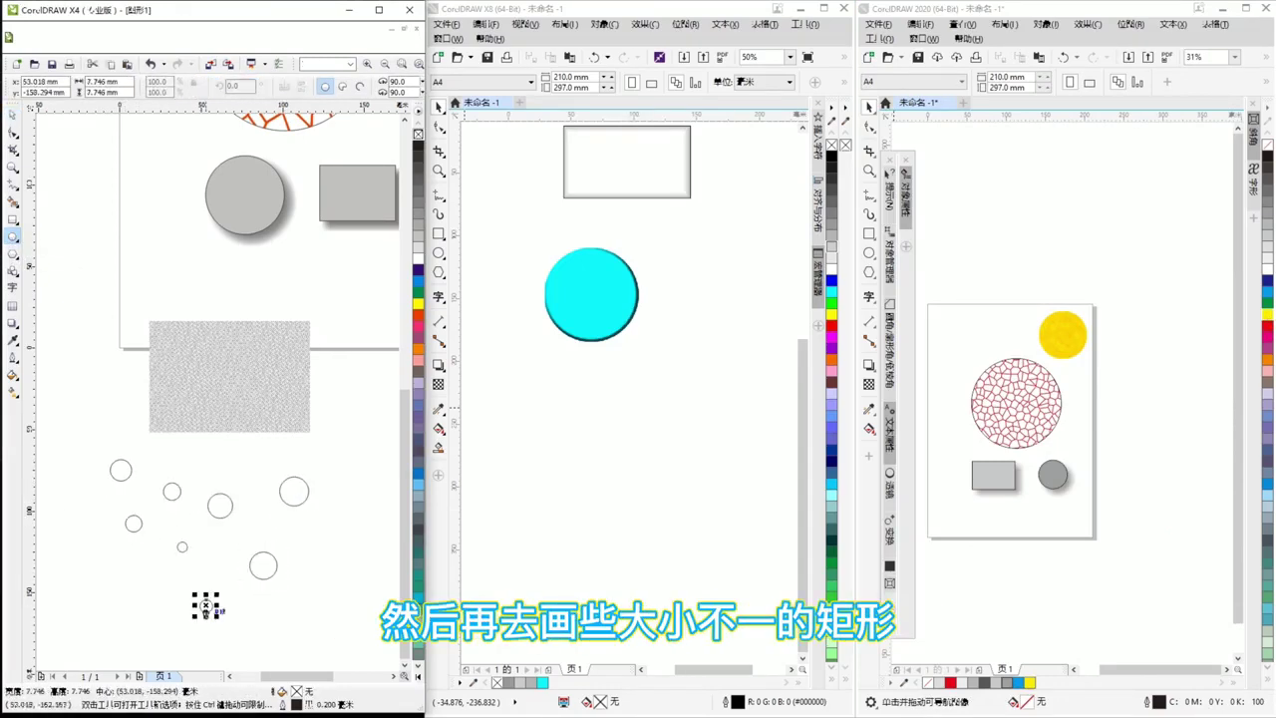
click(13, 220)
drag(207, 448, 233, 472)
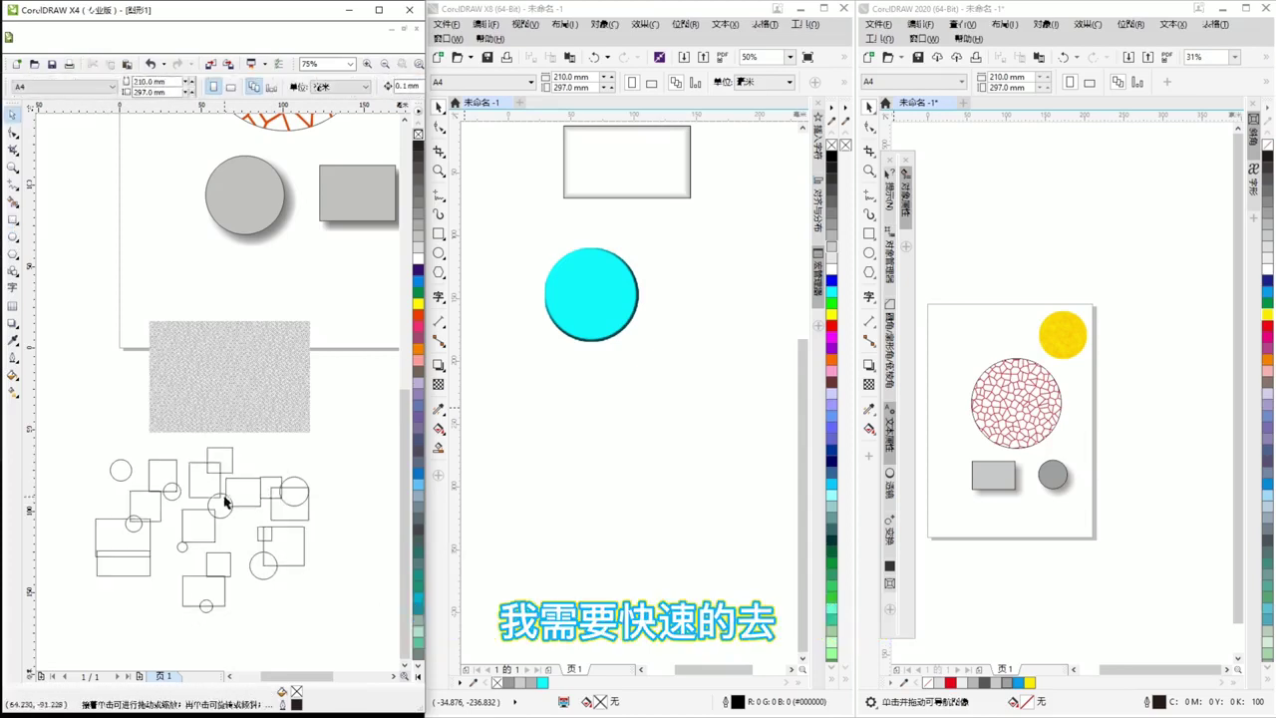
Select the scattered shapes by hand, picking individual circles out from among the rectangles.
click(129, 467)
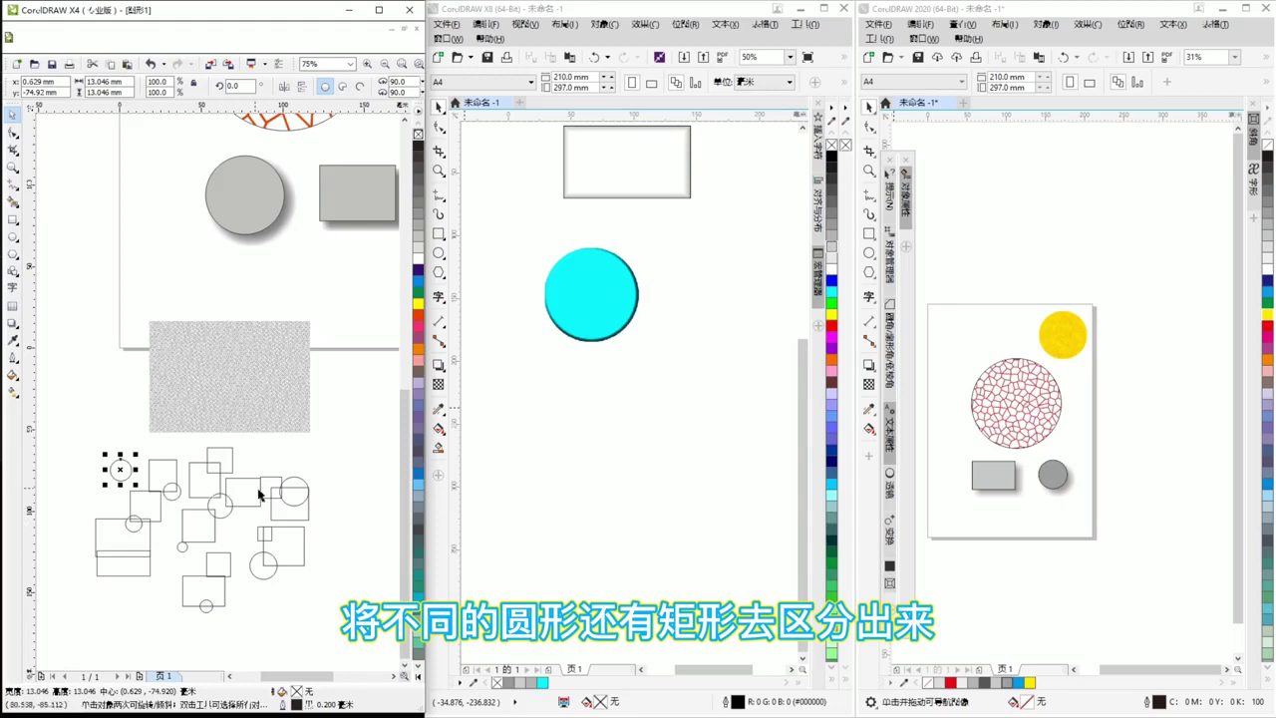
click(553, 432)
click(103, 432)
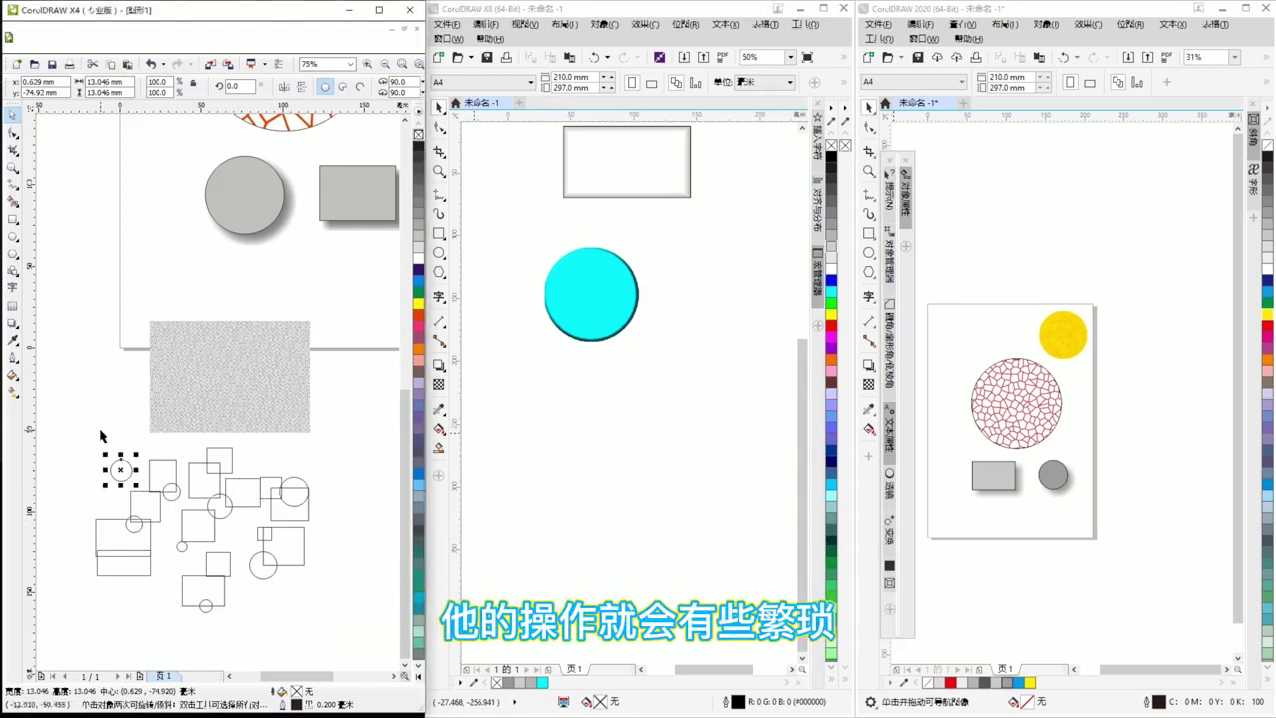
click(139, 520)
click(119, 468)
click(129, 473)
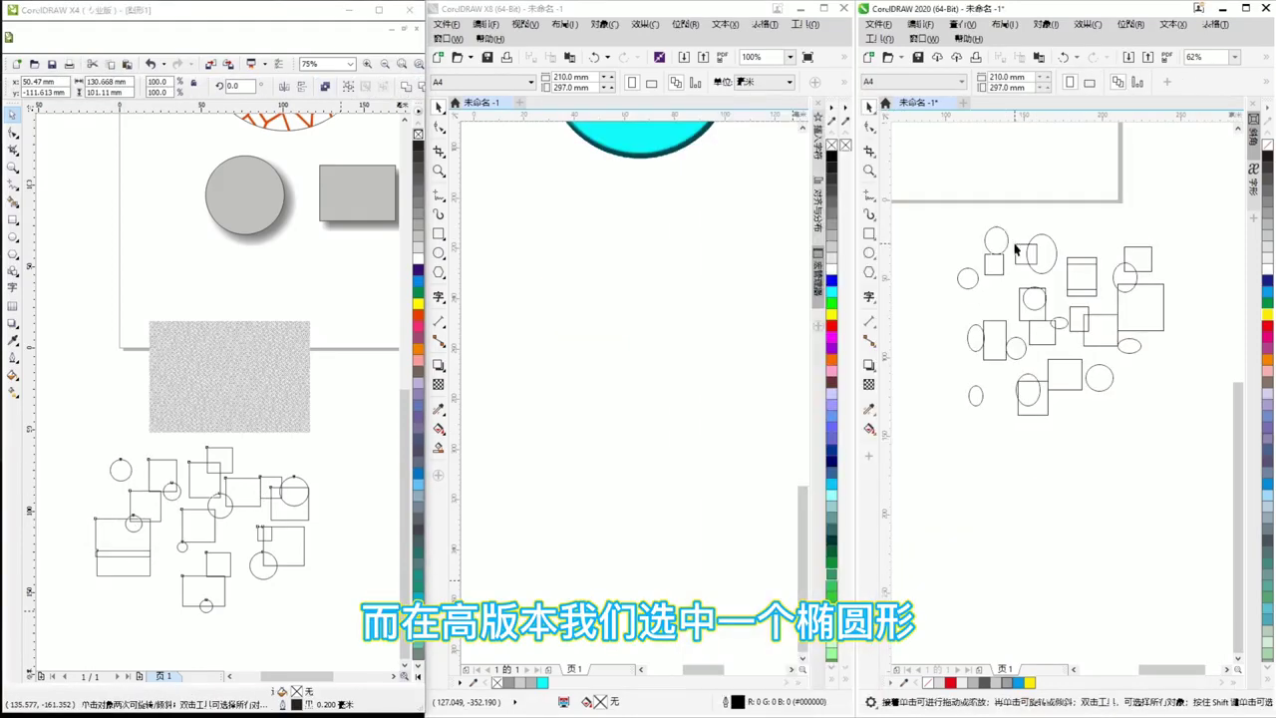
In CorelDRAW 2020, select all matching ellipses by running a find-all query based on one selected circle's properties.
click(968, 277)
key(ctrl+f)
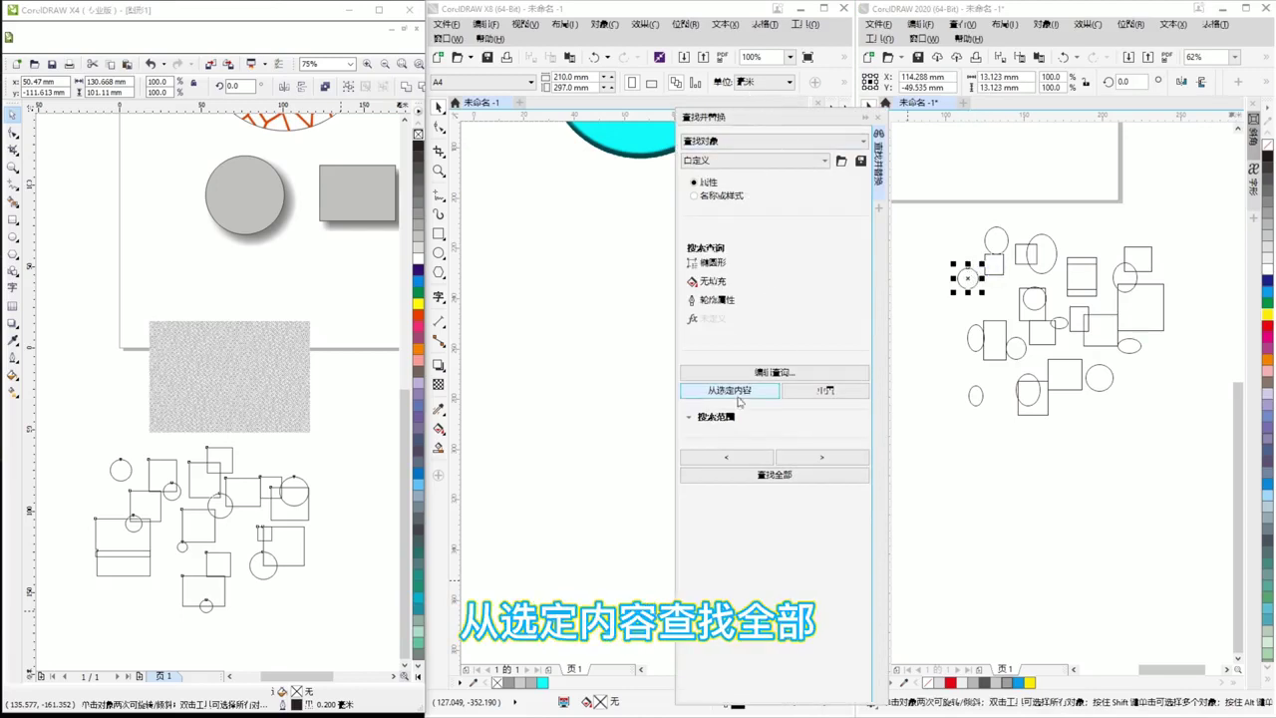
click(737, 392)
click(793, 480)
Move the selected ellipses straight down until they are clear of the rectangles, and deselect them.
scroll(1009, 317, down, 1)
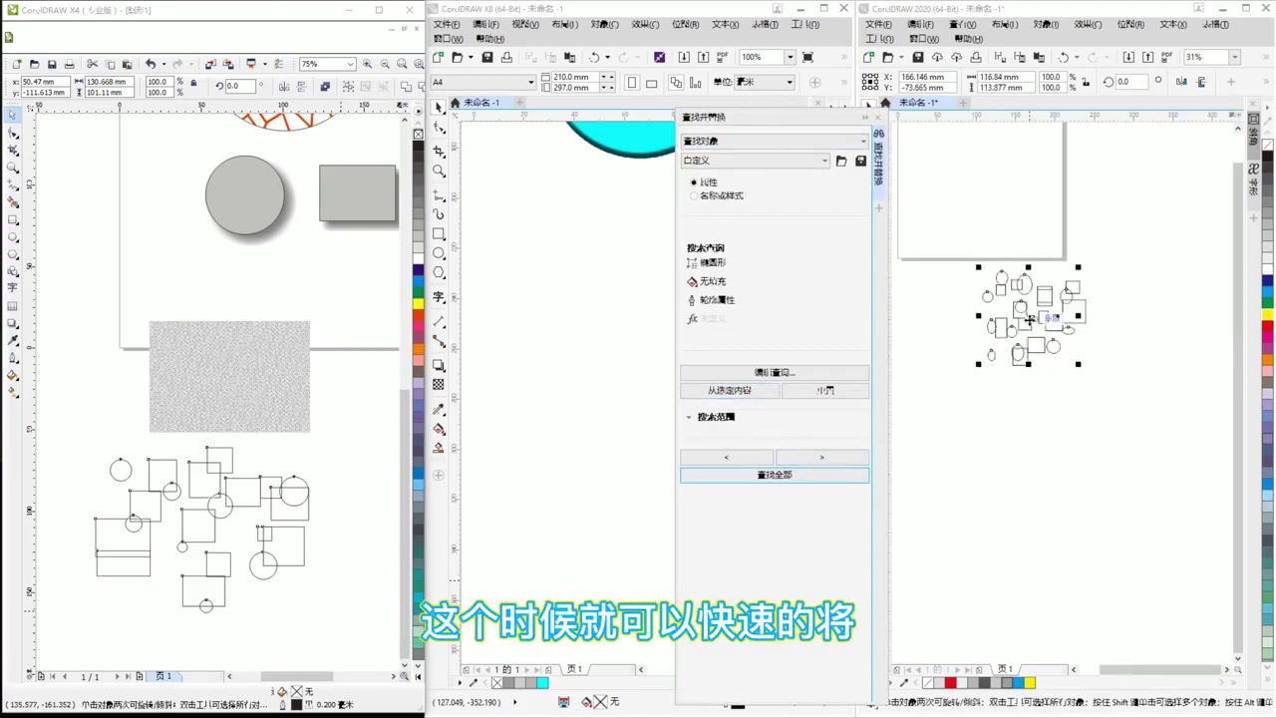
drag(1033, 316, 1032, 438)
drag(1061, 336, 1066, 319)
scroll(1007, 384, up, 1)
click(968, 360)
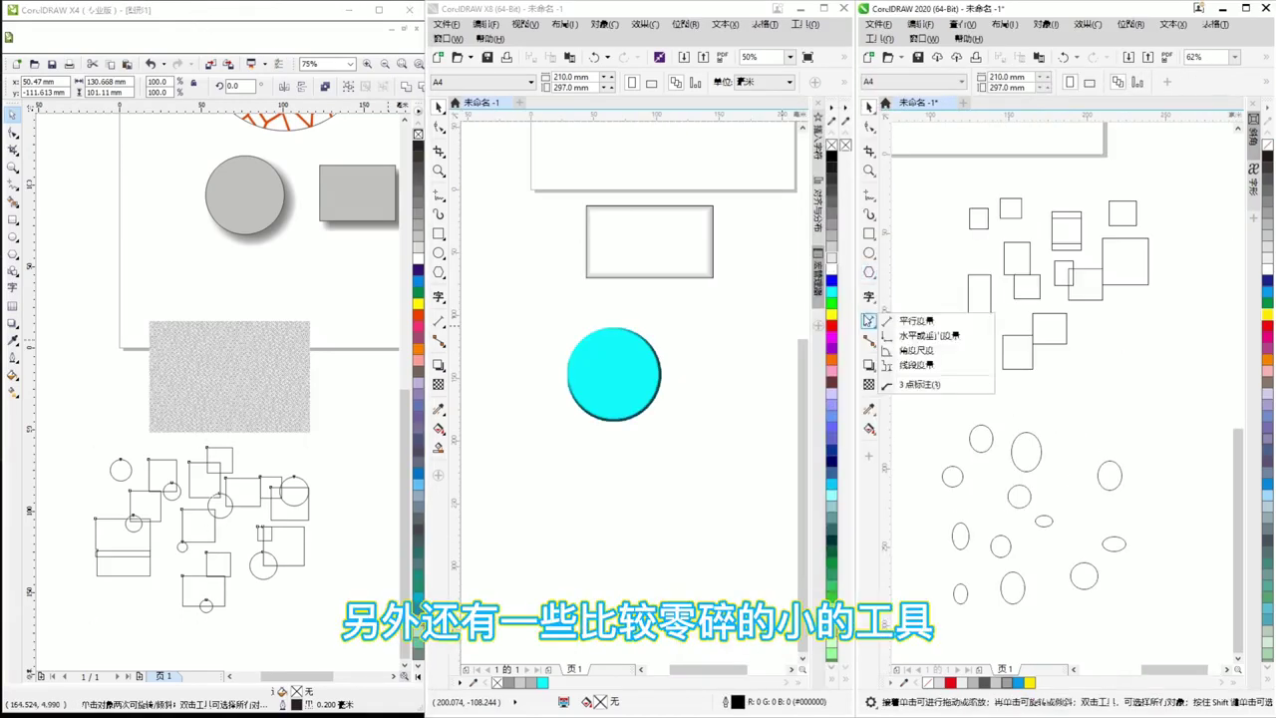
Try drawing a radial impact effect over the rectangles with the Impact tool (冲击效果工具), and undo it.
click(870, 273)
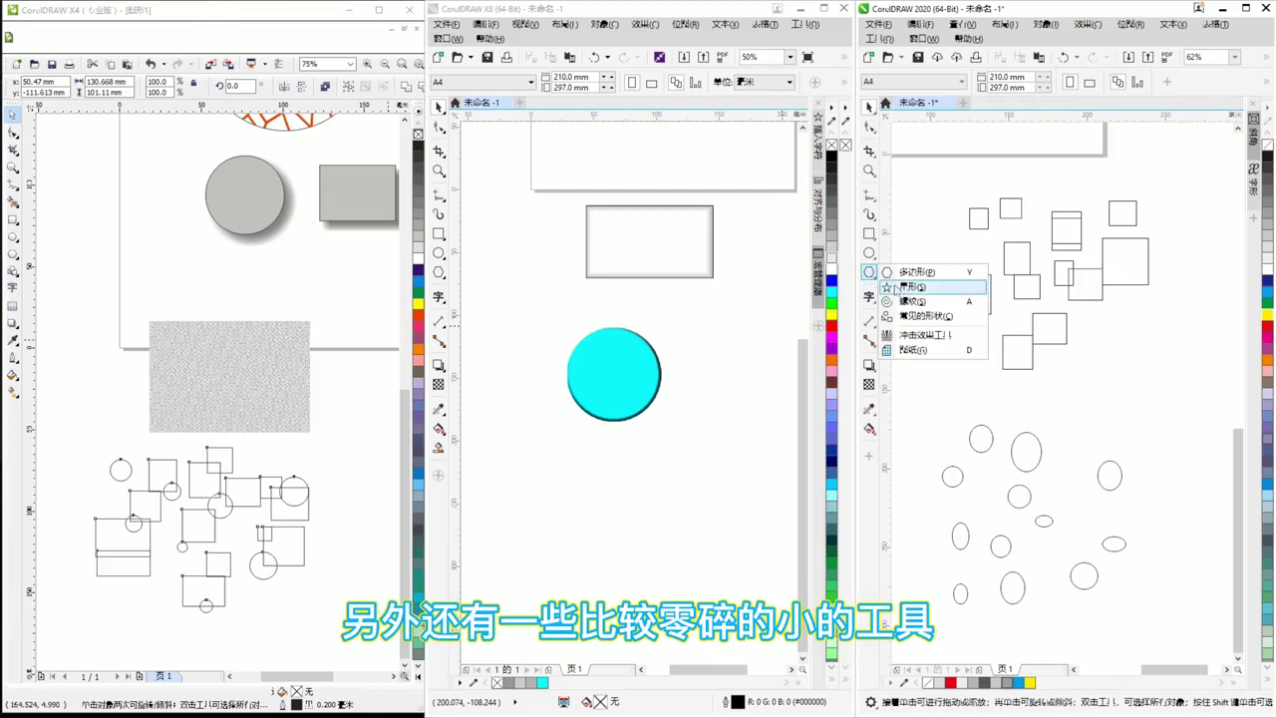
click(910, 339)
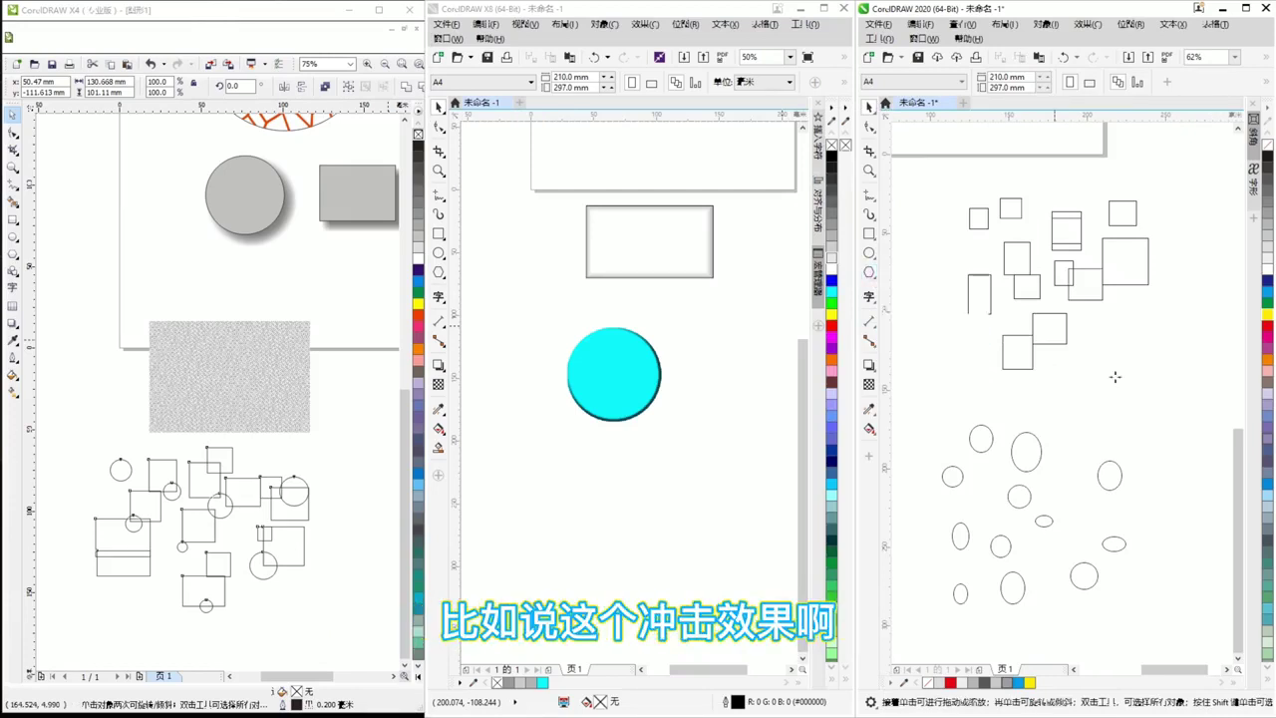
drag(1122, 334, 1174, 417)
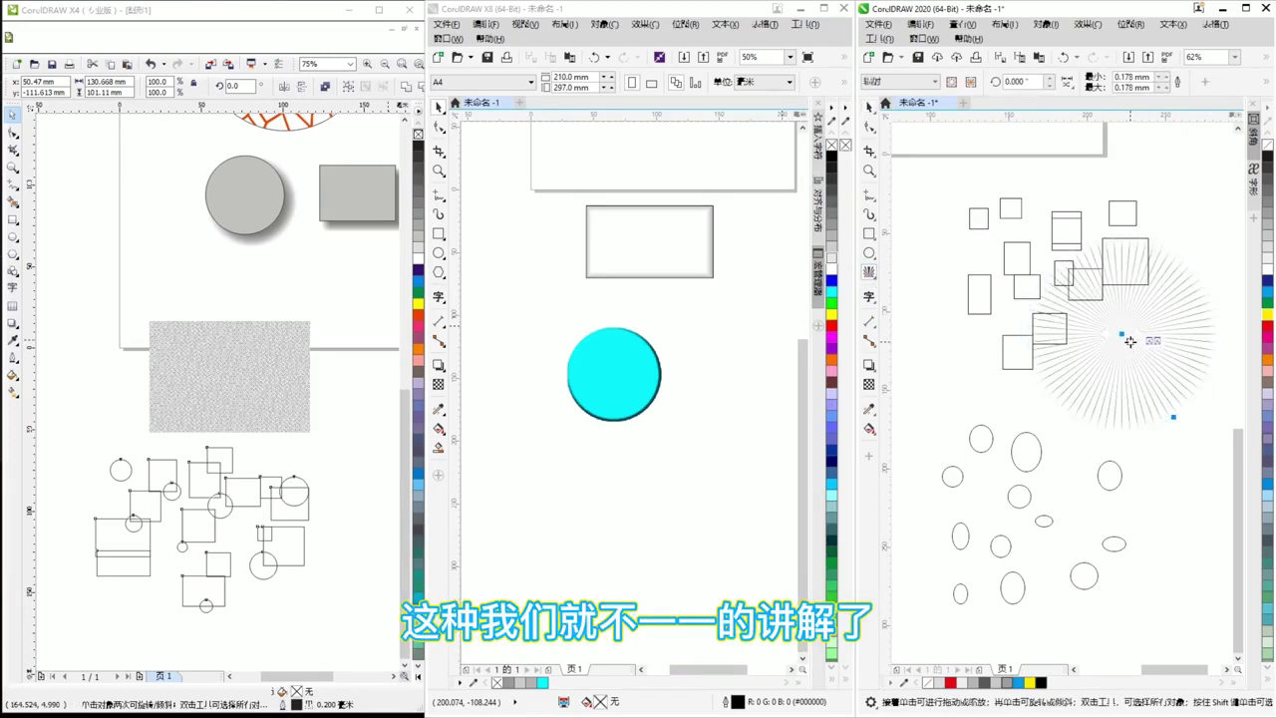
key(ctrl+z)
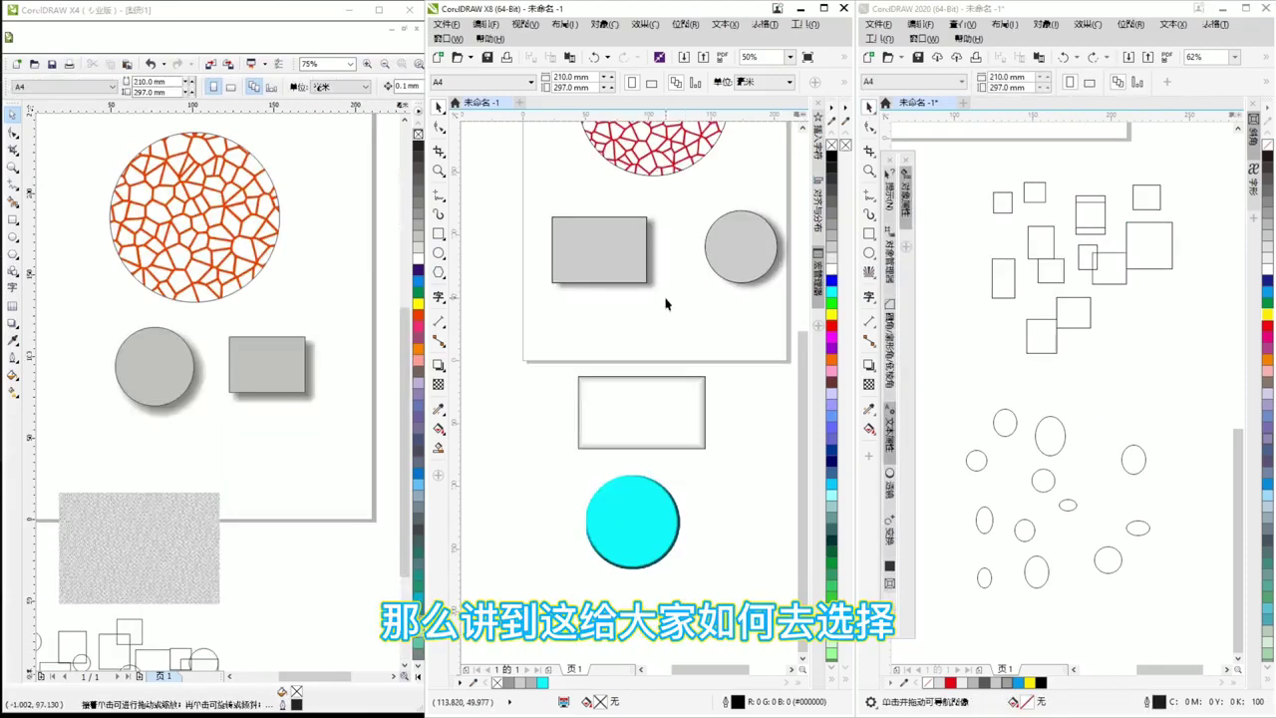